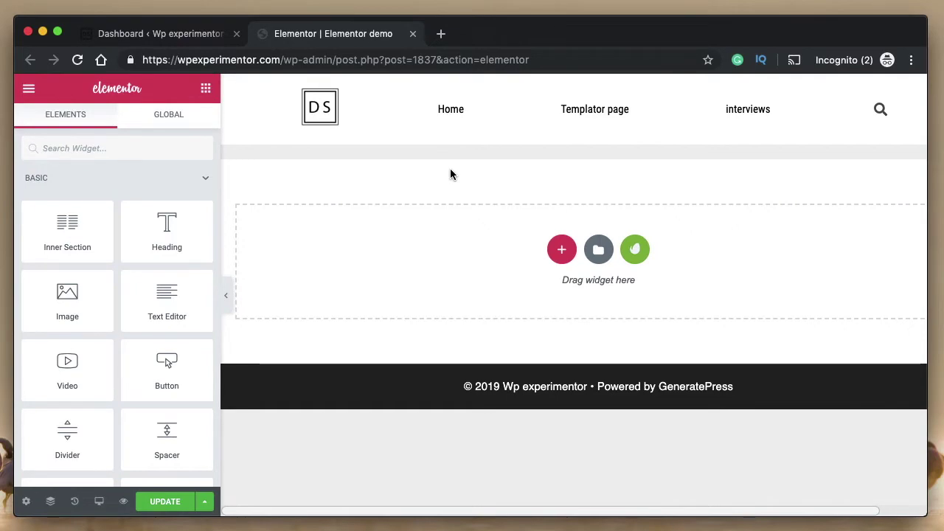
- Open the template library and browse its page templates sorted by newest
click(599, 249)
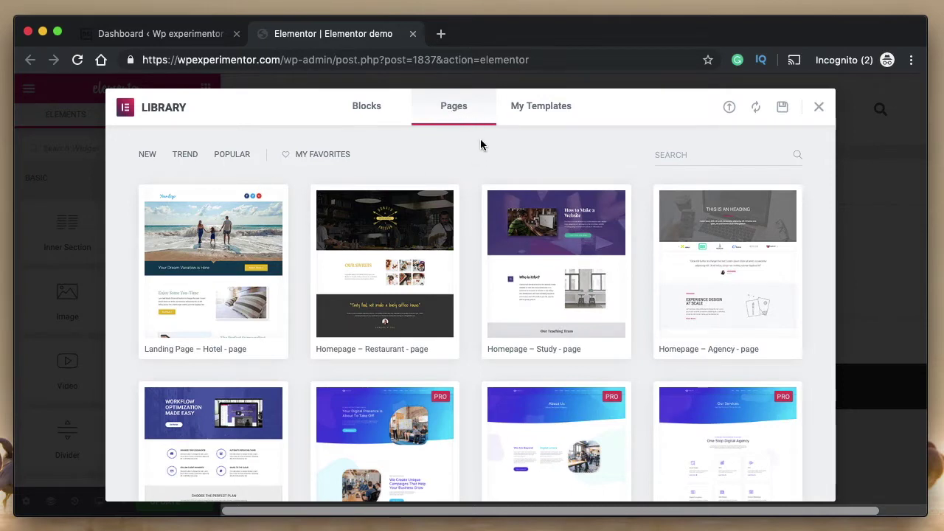
click(148, 154)
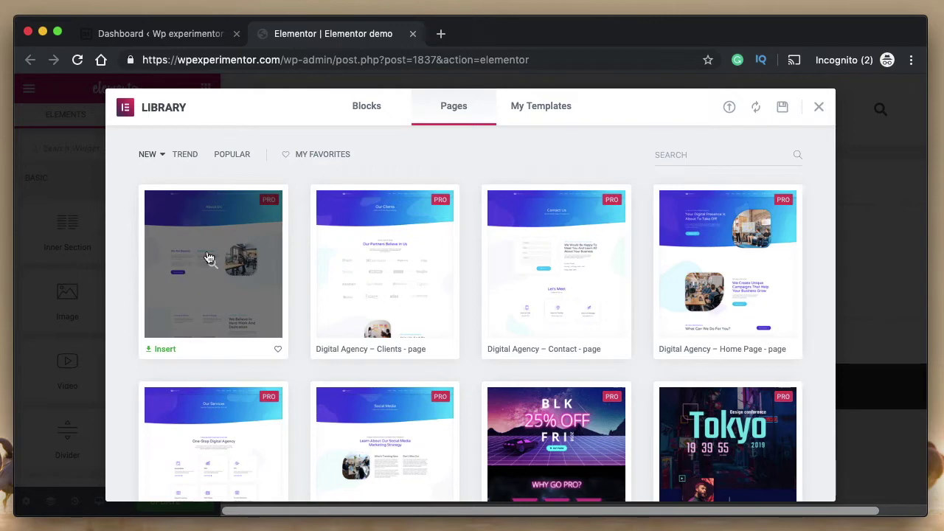
mouse_move(381, 260)
scroll(380, 257, down, 3)
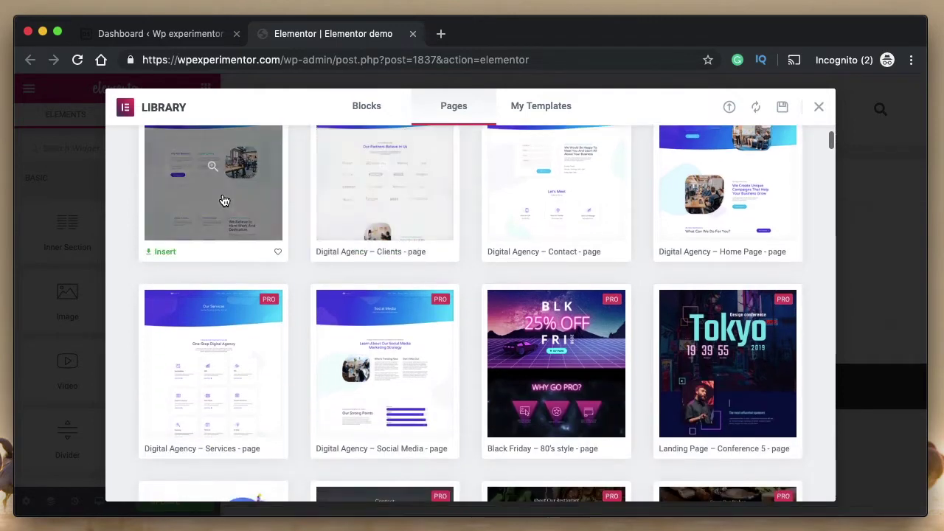
scroll(222, 202, up, 3)
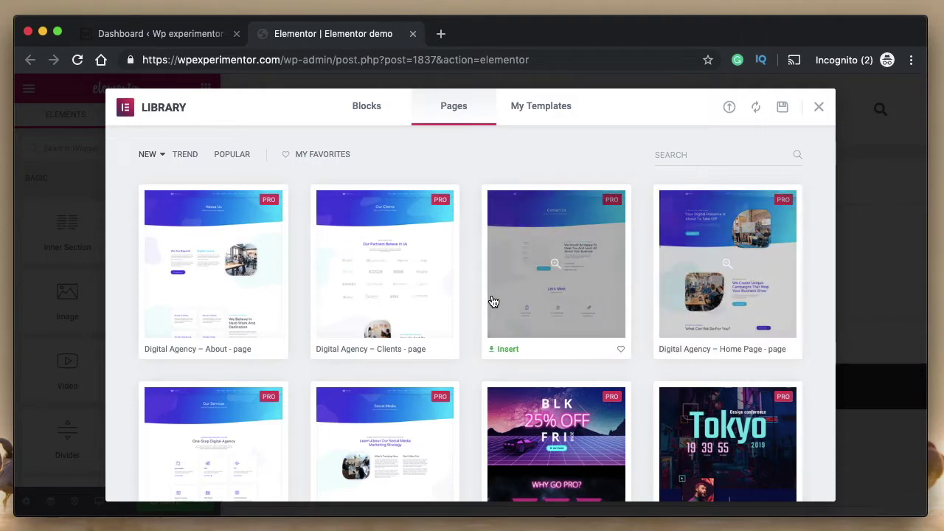
scroll(490, 299, down, 3)
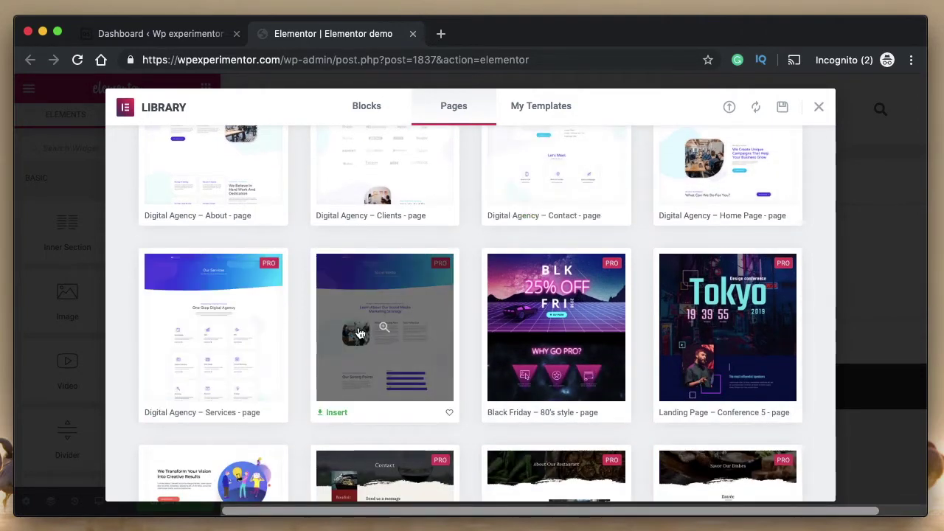
scroll(295, 295, up, 3)
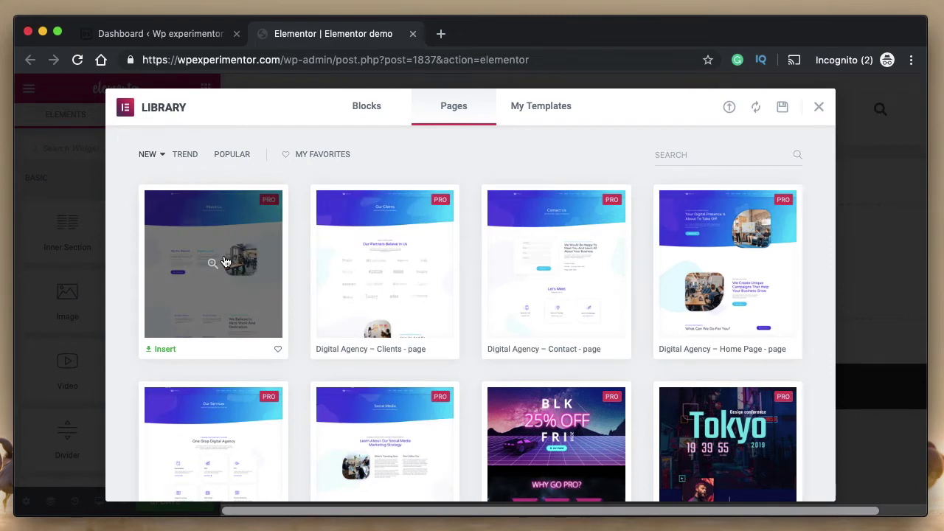
- Sort the page templates by popularity, search for "digital" and insert the Digital Agency – Home Page template
click(704, 155)
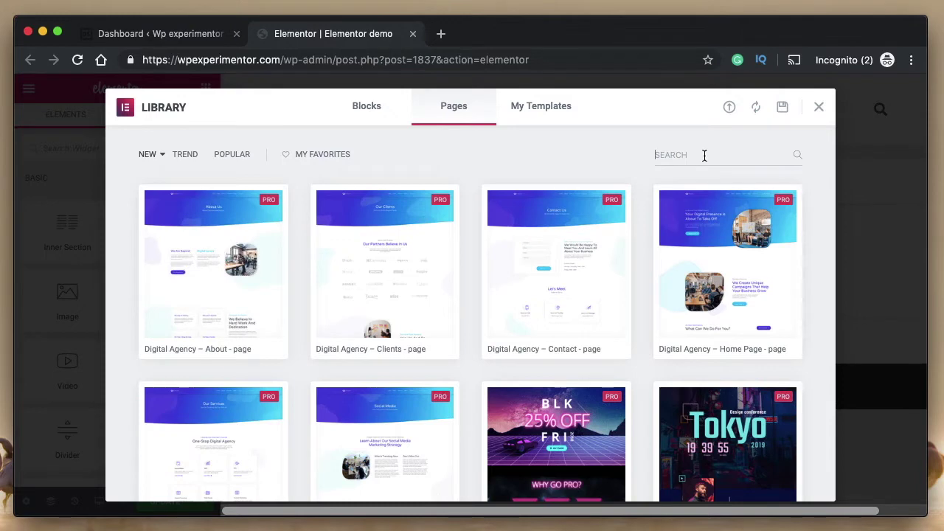
click(156, 160)
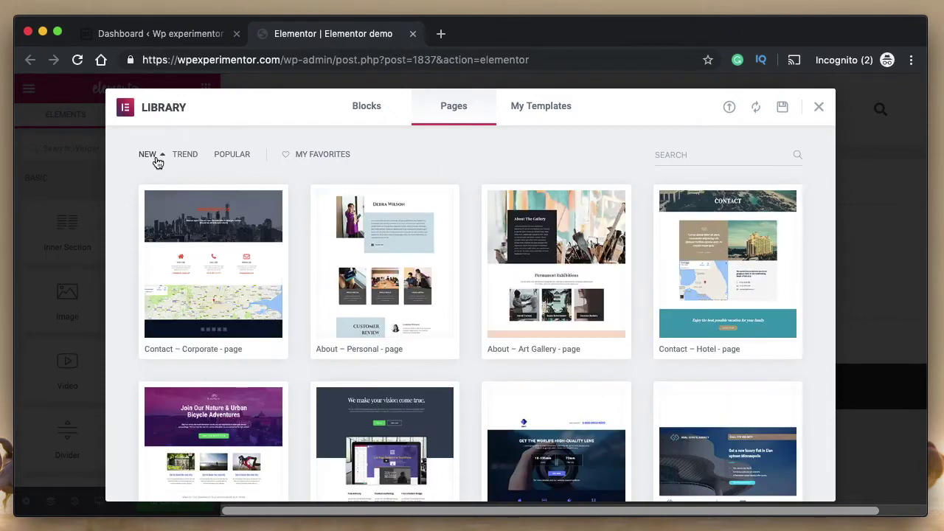
click(232, 157)
click(724, 156)
text(digital)
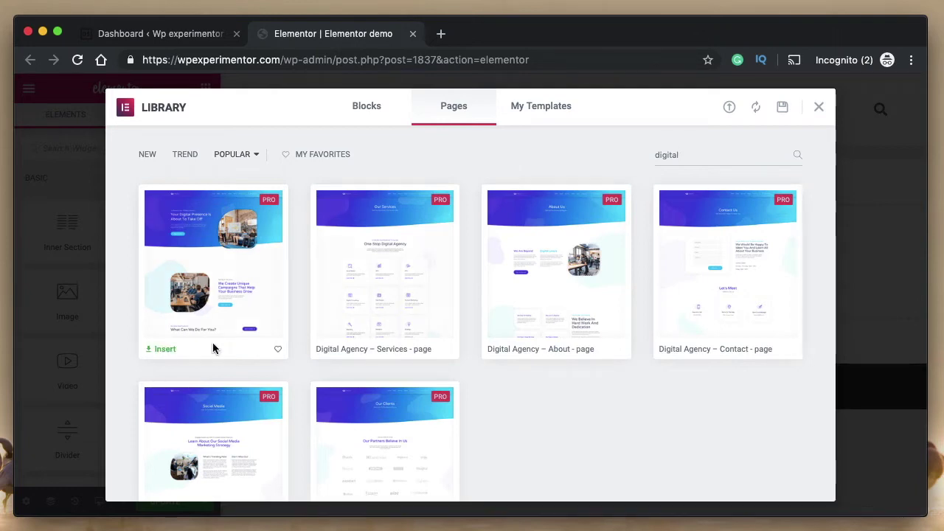
click(165, 351)
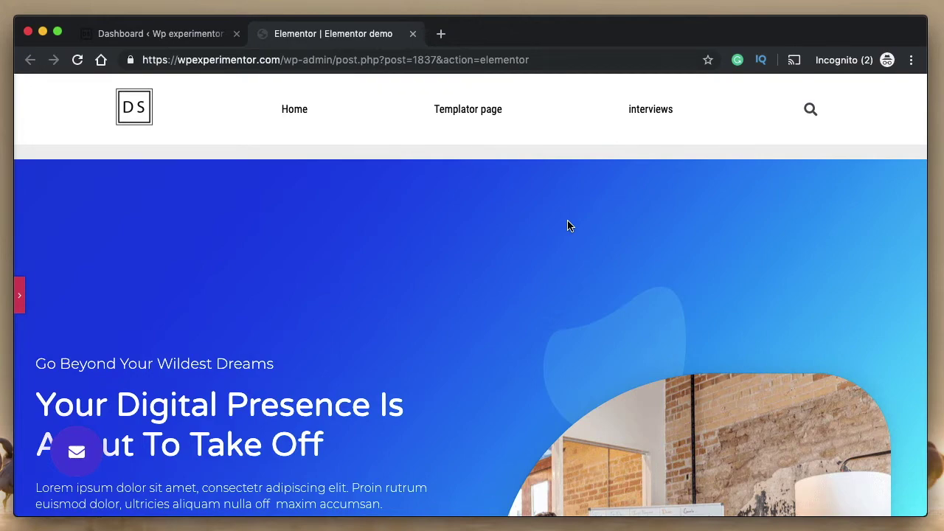
- Examine the inserted home page without the editing panel, from the hero section down to the contact banner, and restore the panel
scroll(462, 329, down, 2)
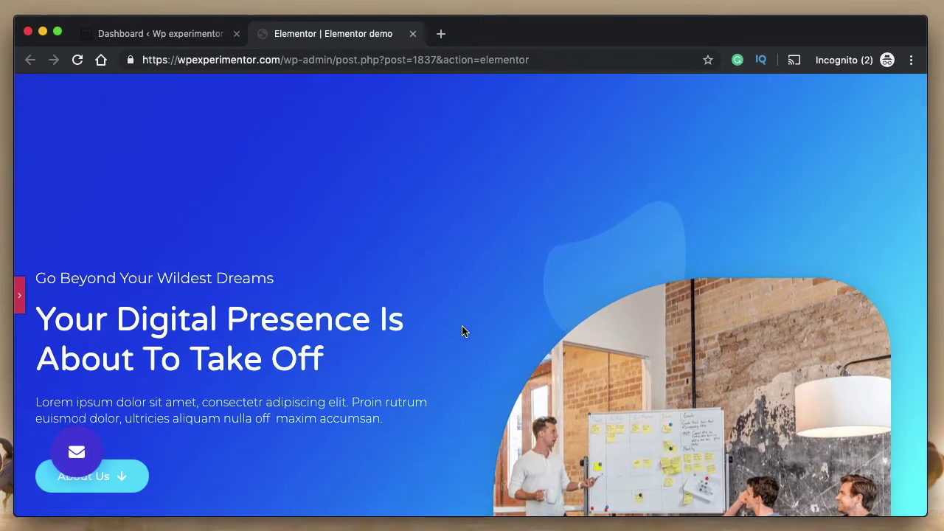
scroll(462, 331, down, 5)
scroll(462, 330, up, 3)
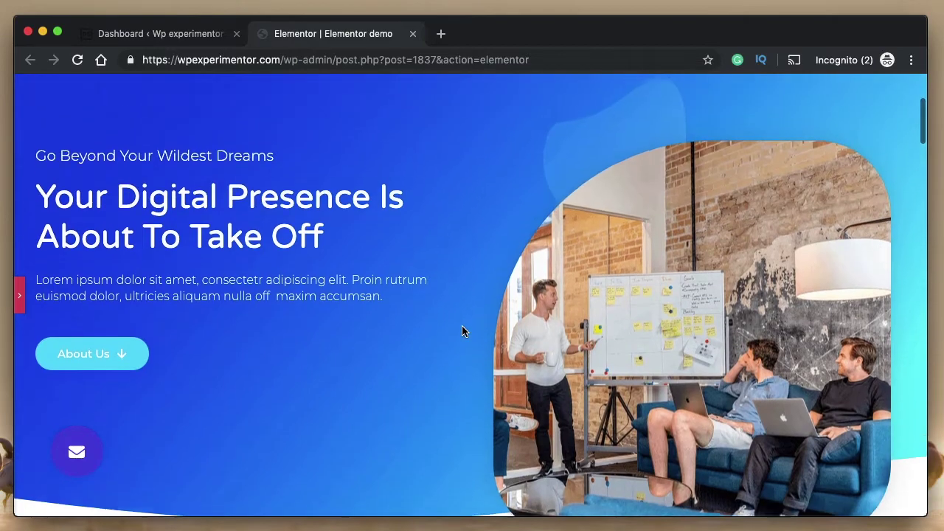
scroll(373, 323, down, 4)
scroll(372, 323, down, 5)
scroll(488, 348, down, 4)
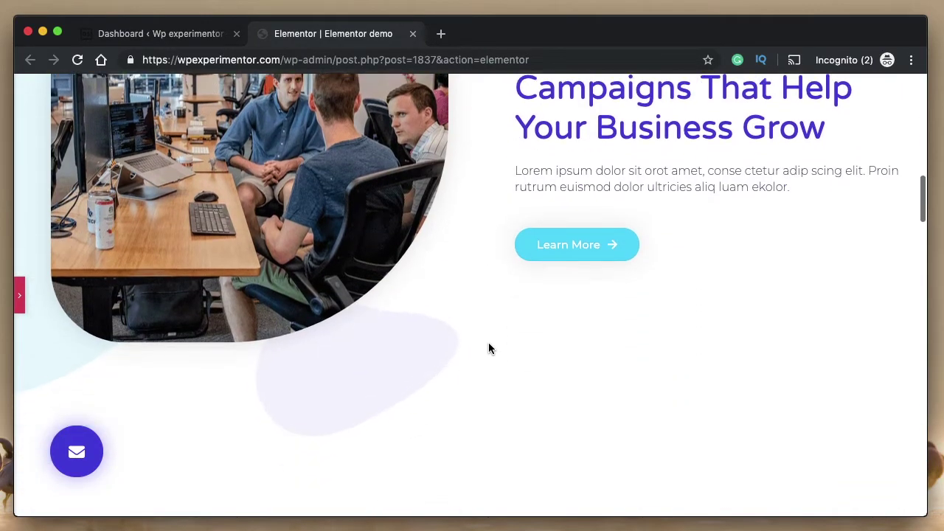
scroll(489, 348, up, 2)
scroll(488, 348, down, 2)
scroll(454, 319, down, 5)
scroll(454, 319, down, 3)
scroll(454, 319, up, 4)
scroll(453, 319, down, 2)
scroll(454, 319, down, 10)
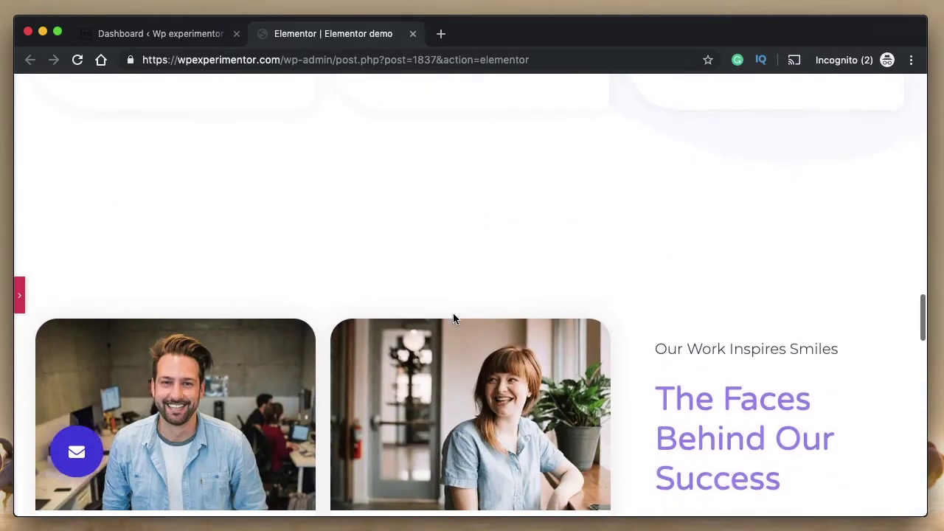
scroll(453, 319, down, 4)
scroll(453, 316, up, 1)
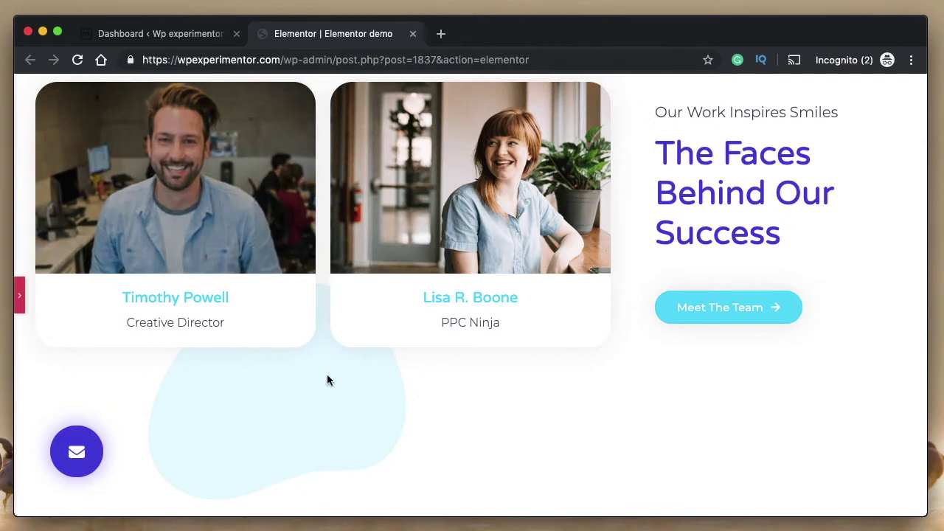
scroll(363, 439, down, 6)
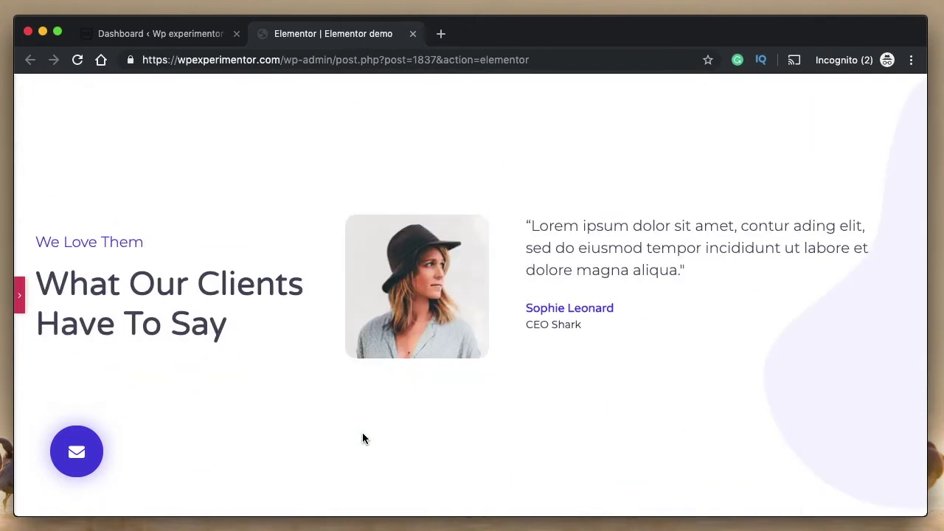
scroll(530, 396, down, 5)
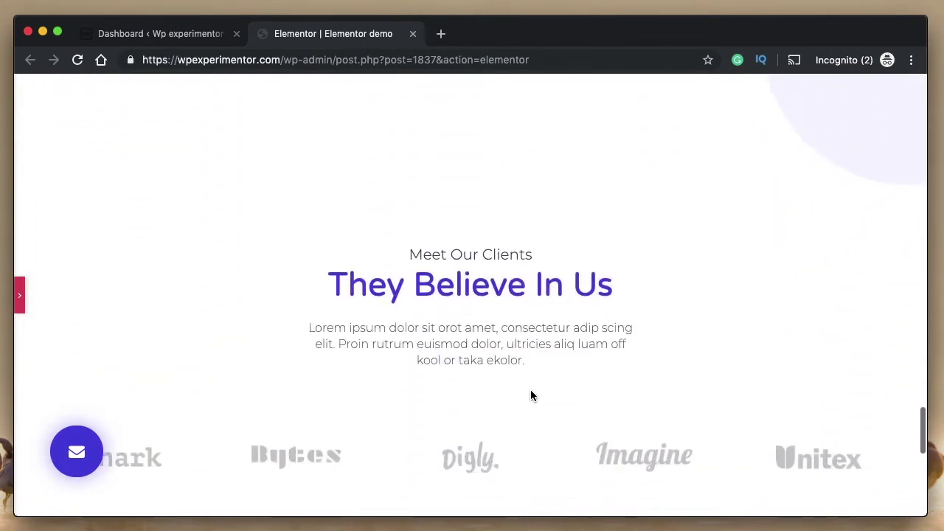
scroll(530, 397, down, 7)
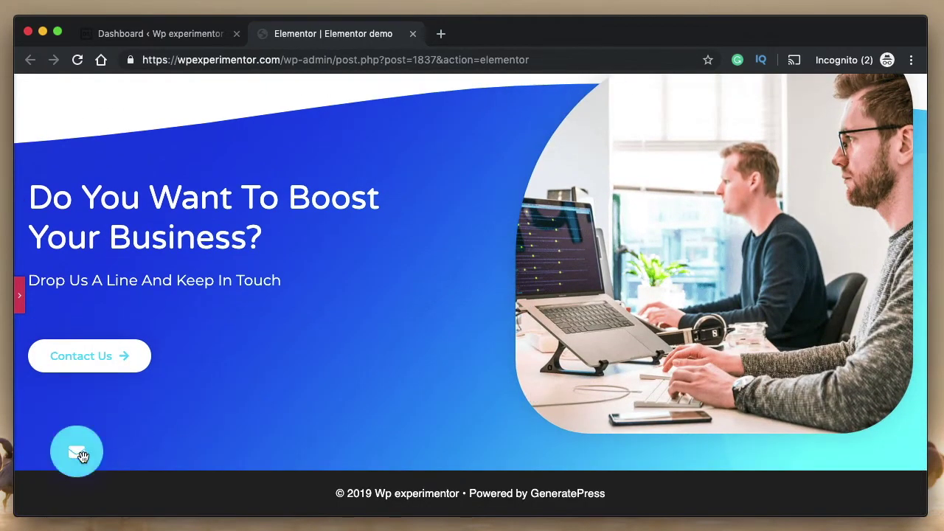
click(20, 297)
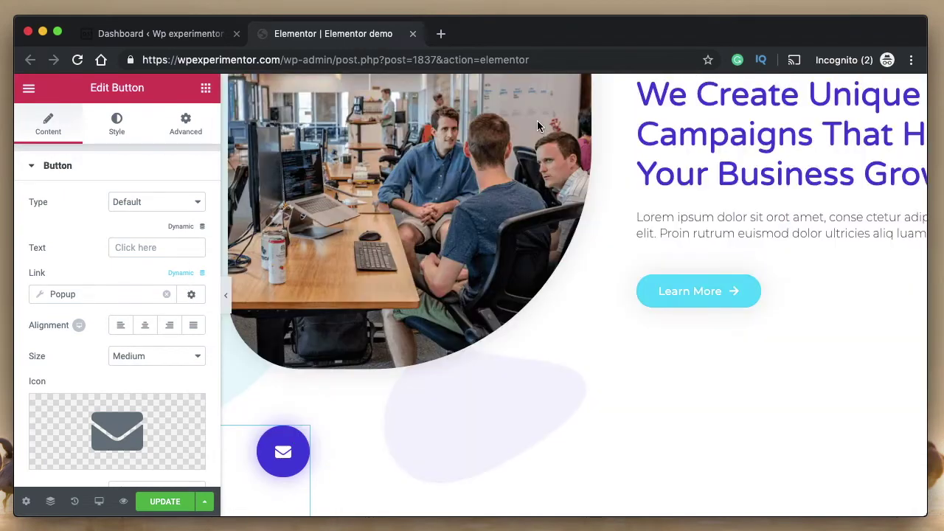
- Start a new WordPress page from the dashboard in a separate browser tab and switch to it
click(140, 36)
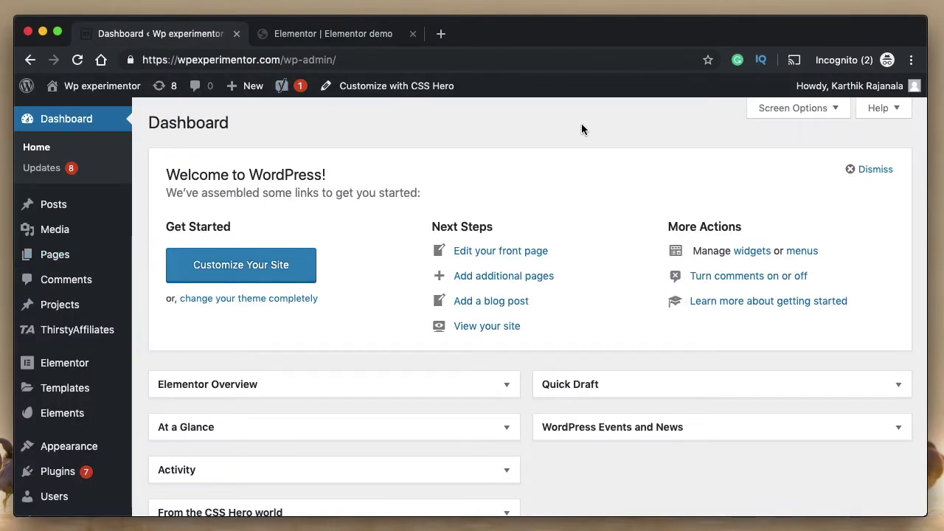
mouse_move(63, 265)
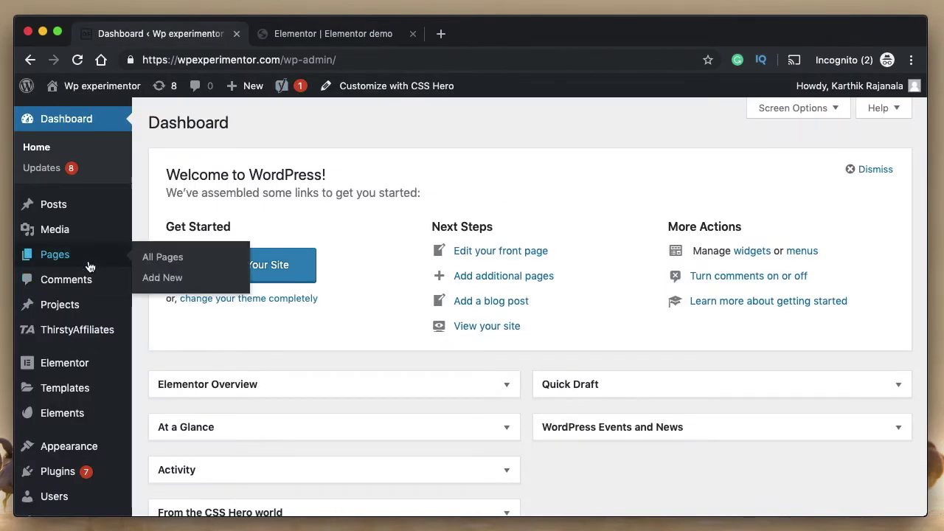
super+click(144, 277)
click(507, 29)
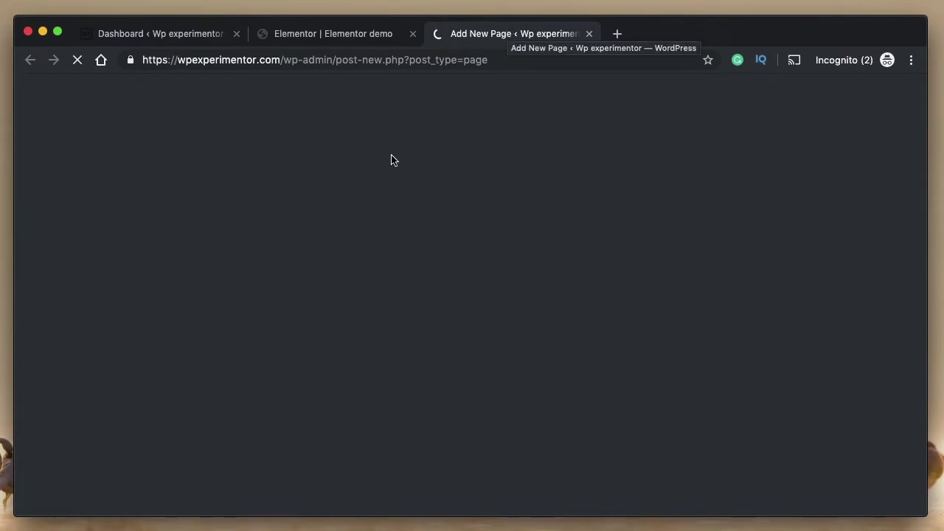
- In the Elementor demo page's template library, preview the Digital Agency – About page template, then close the library without inserting it
click(329, 34)
scroll(443, 288, up, 5)
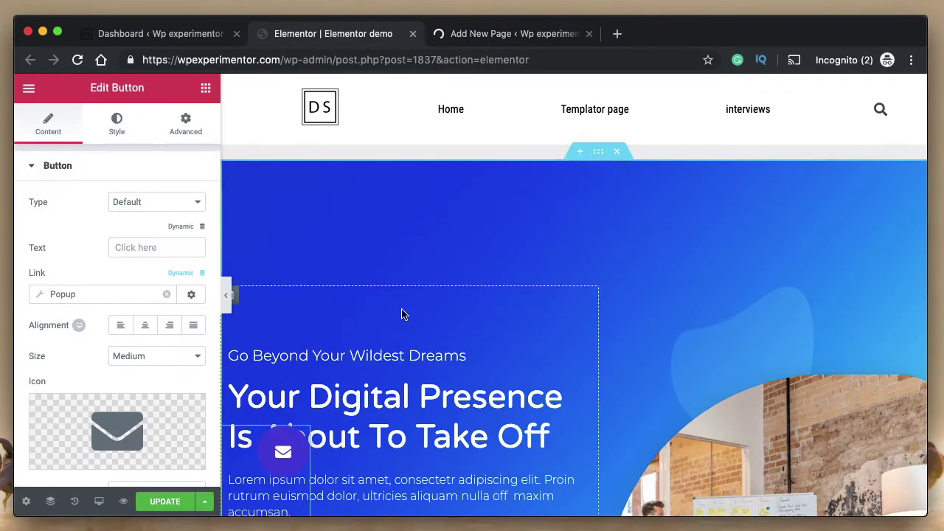
scroll(426, 371, down, 10)
scroll(425, 373, down, 10)
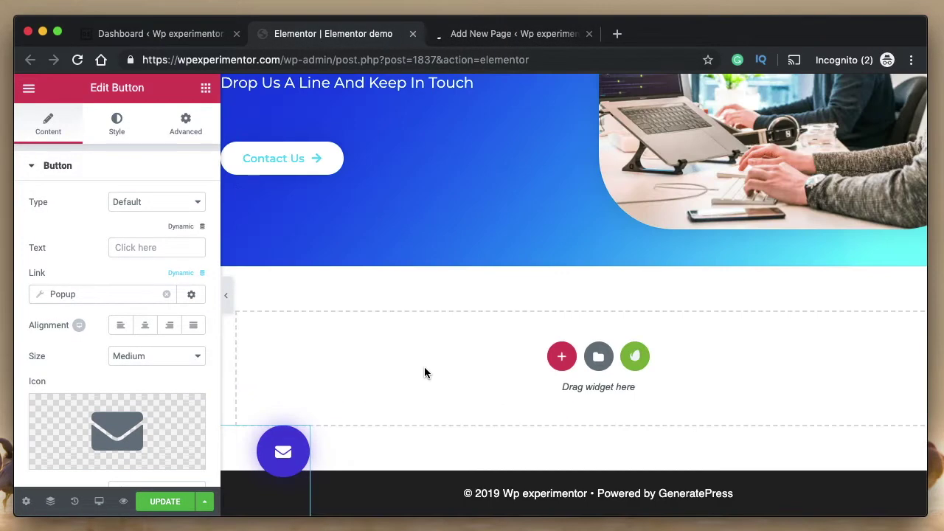
click(598, 359)
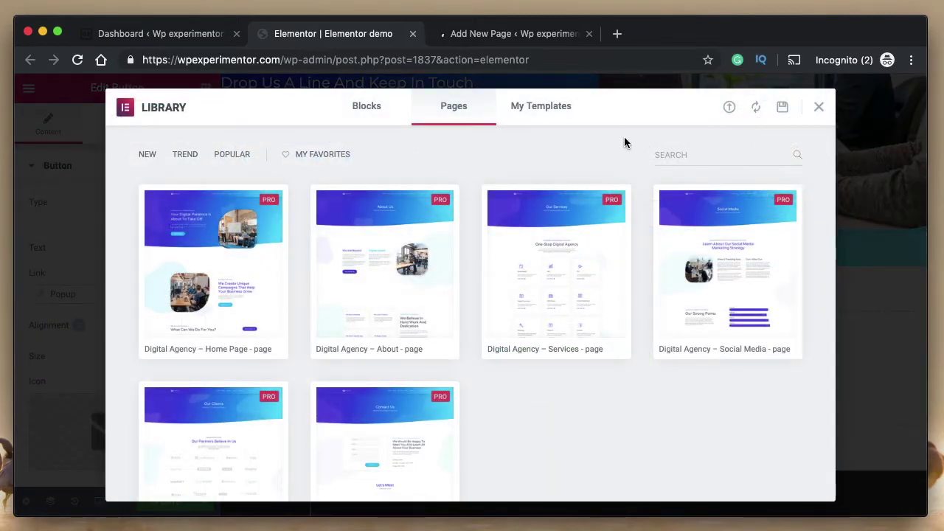
click(386, 265)
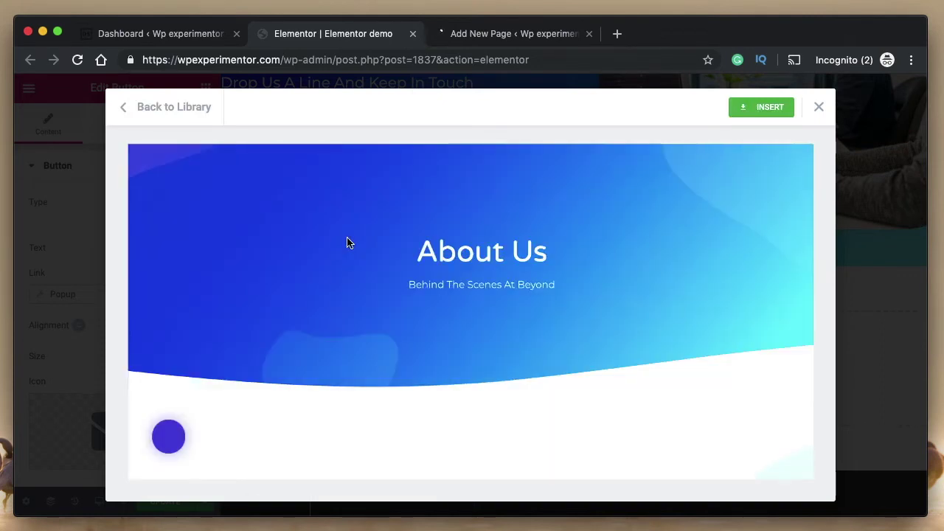
scroll(348, 243, down, 4)
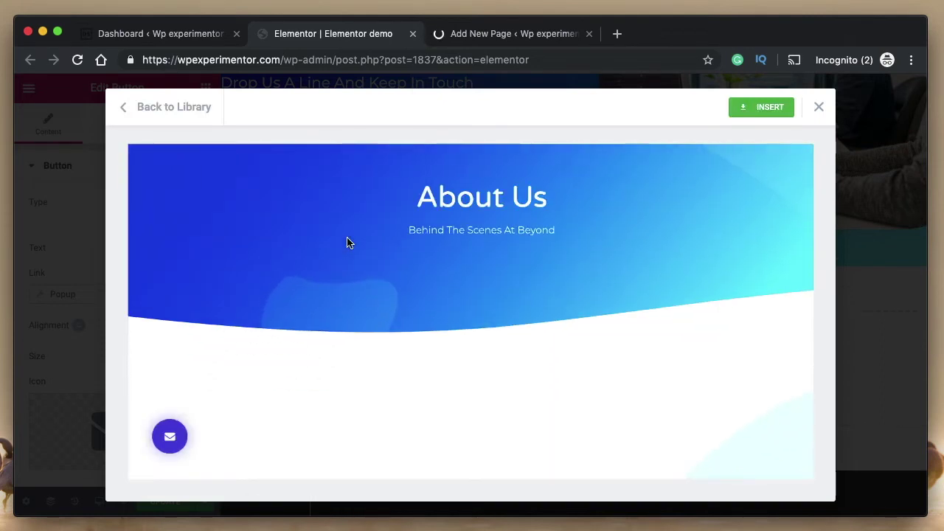
scroll(349, 243, down, 10)
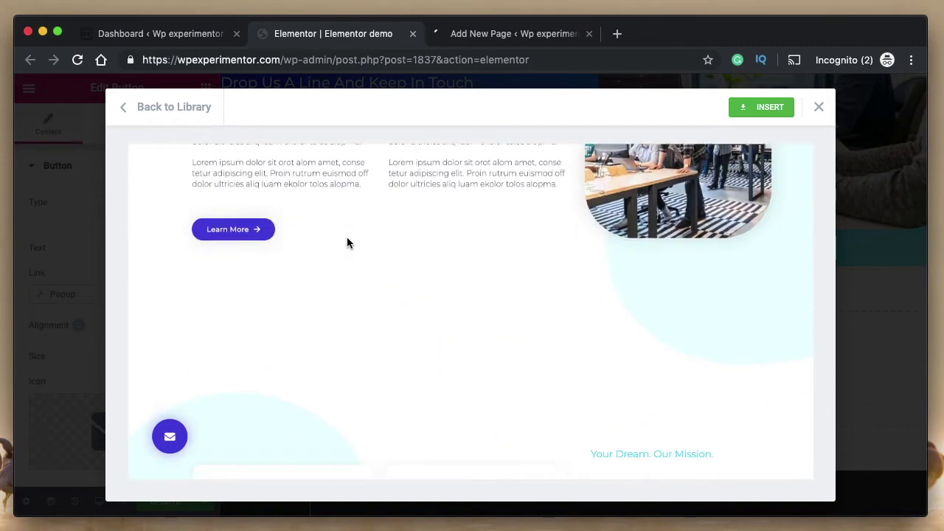
scroll(347, 243, down, 8)
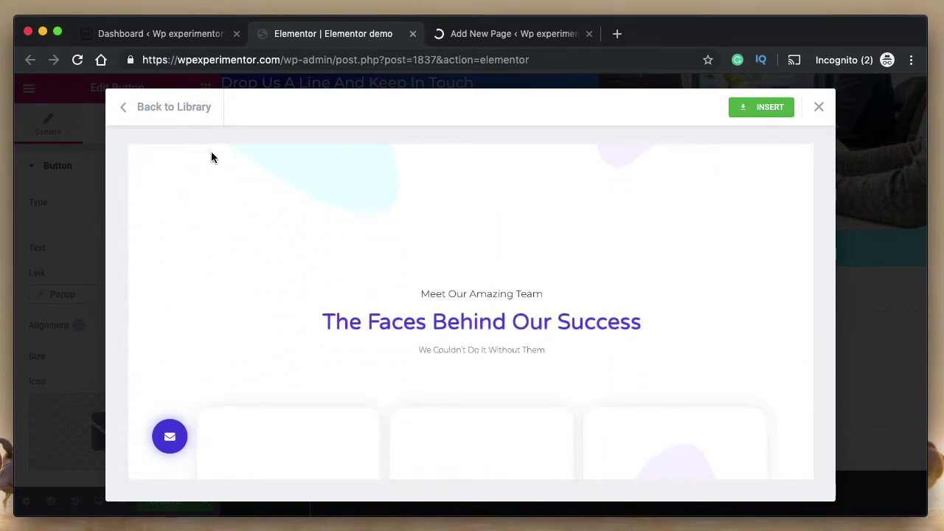
click(169, 117)
click(819, 106)
click(536, 37)
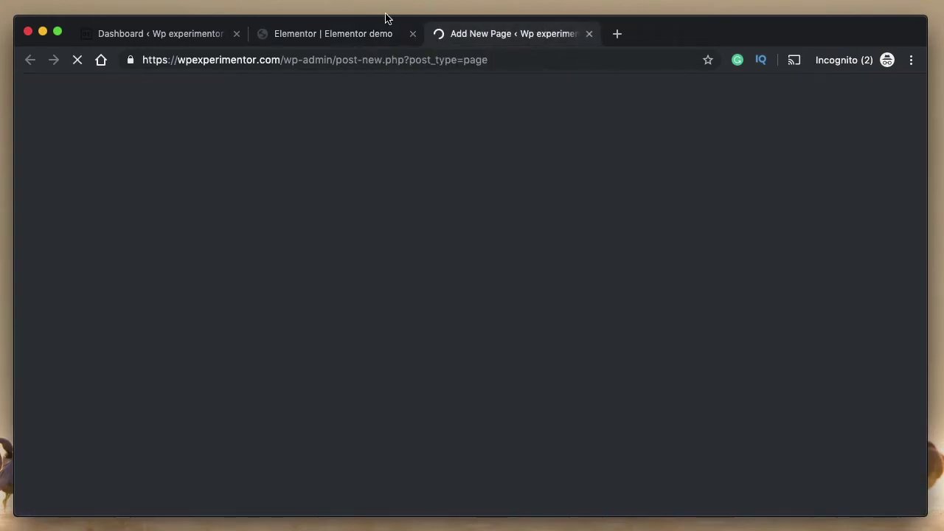
click(325, 37)
scroll(383, 234, up, 1)
scroll(383, 235, up, 5)
scroll(417, 236, down, 8)
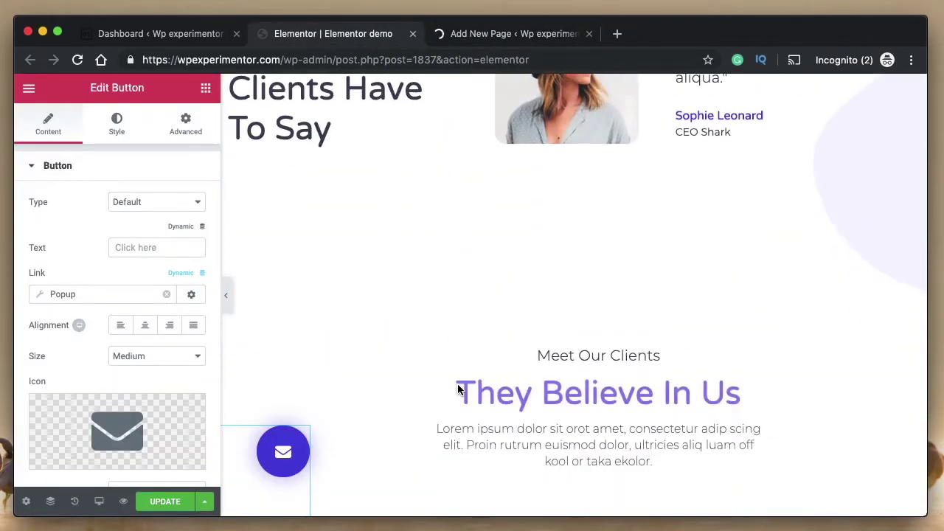
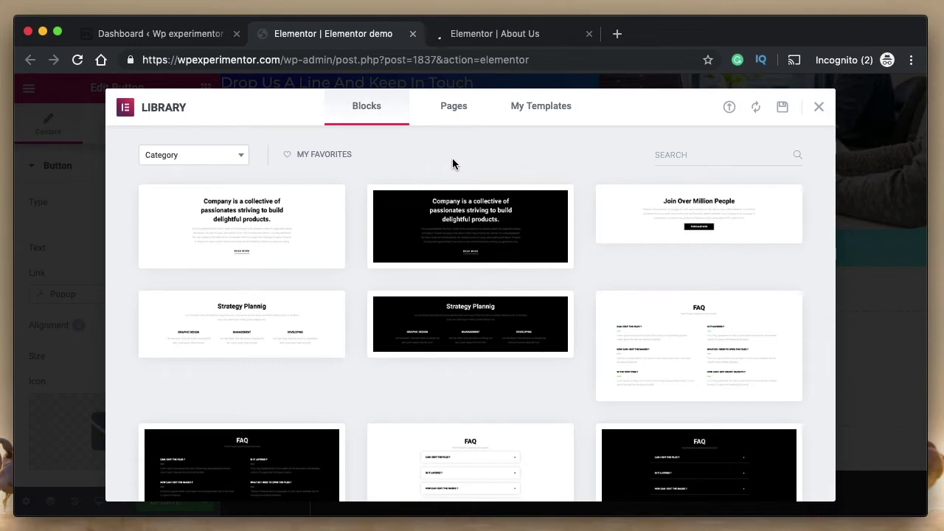
- Search the template library's blocks for "digital" and look through the matching Digital Agency blocks
text(digital)
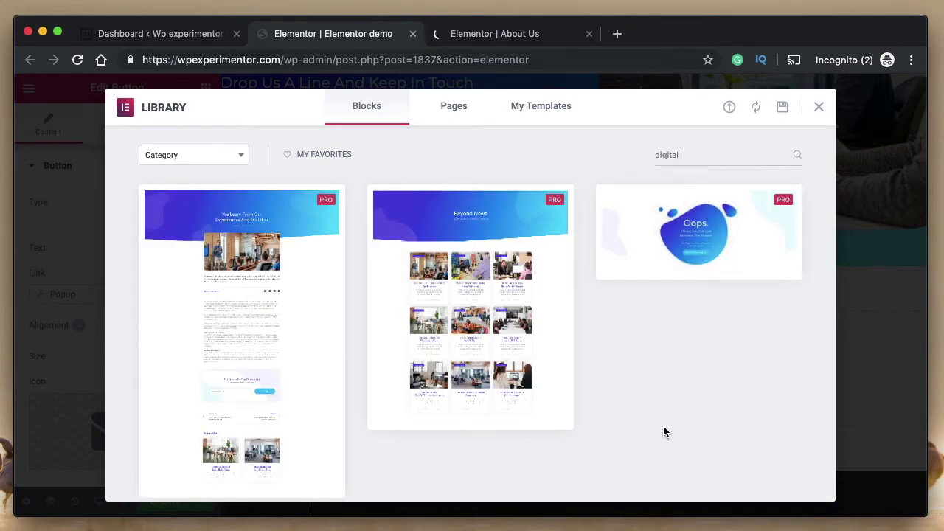
scroll(664, 428, down, 3)
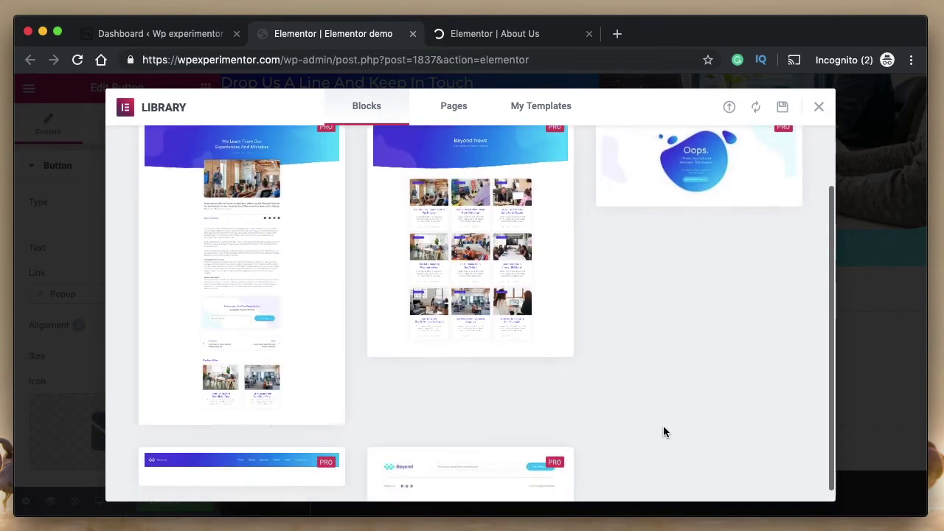
text(al)
mouse_move(681, 194)
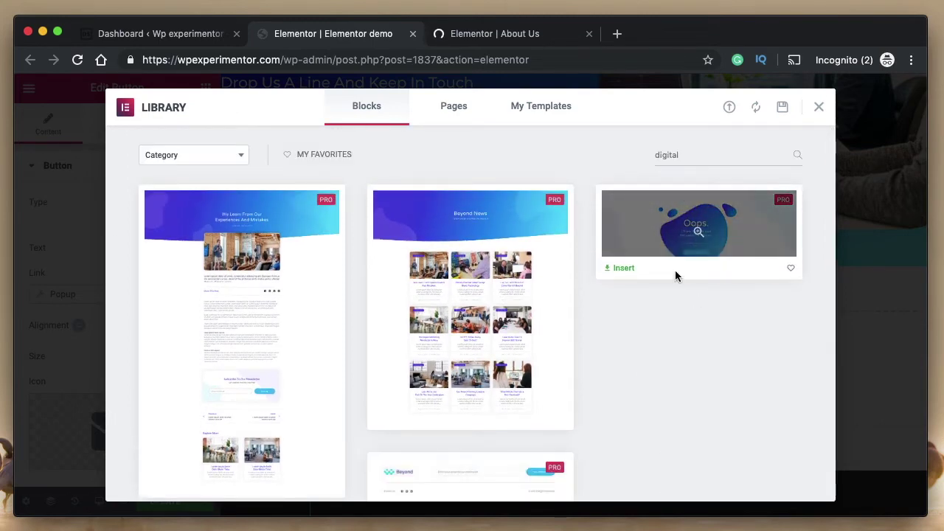
- Clear the block search, filter the library blocks to the 404 Page category, and preview the blue "Ooops." 404 block
double_click(696, 149)
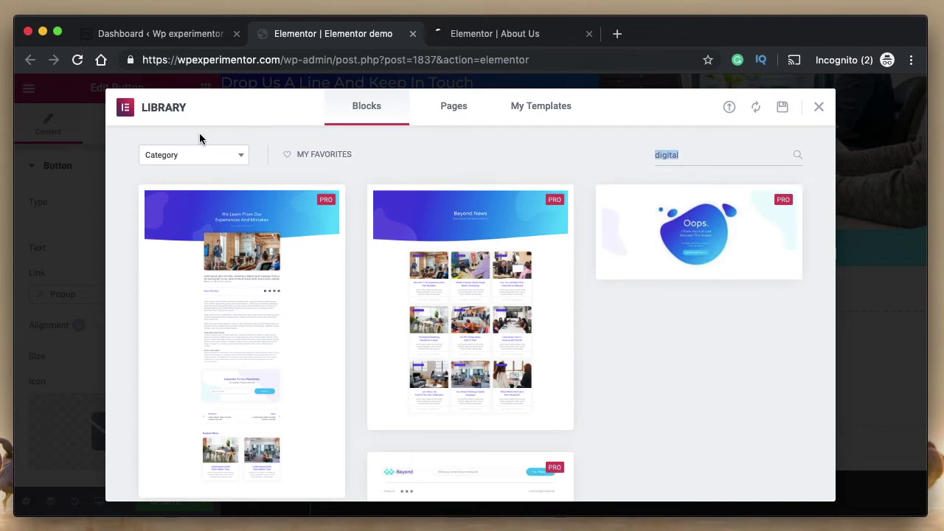
key(BackSpace)
click(214, 154)
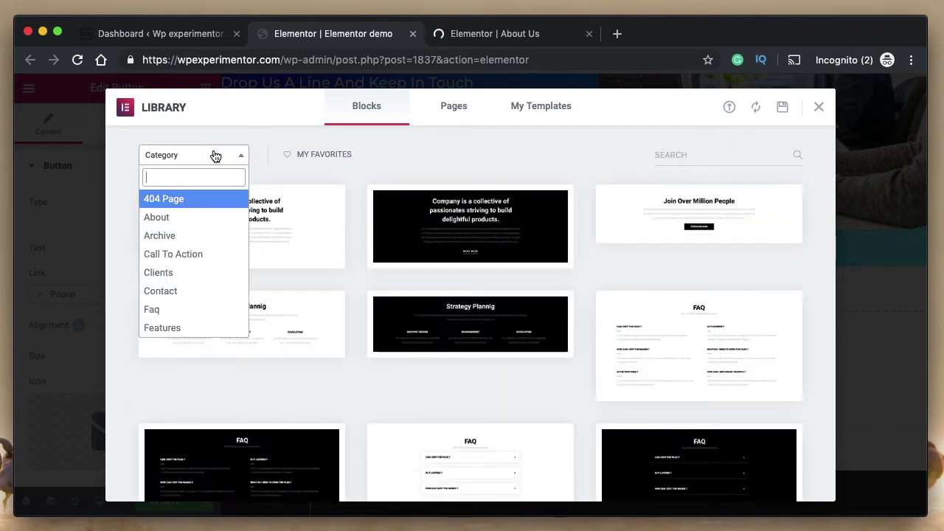
click(207, 200)
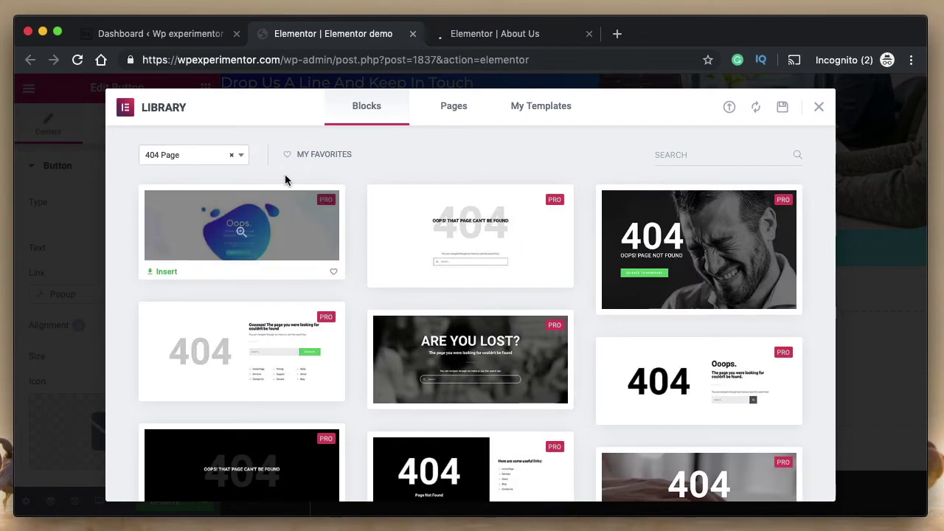
click(240, 240)
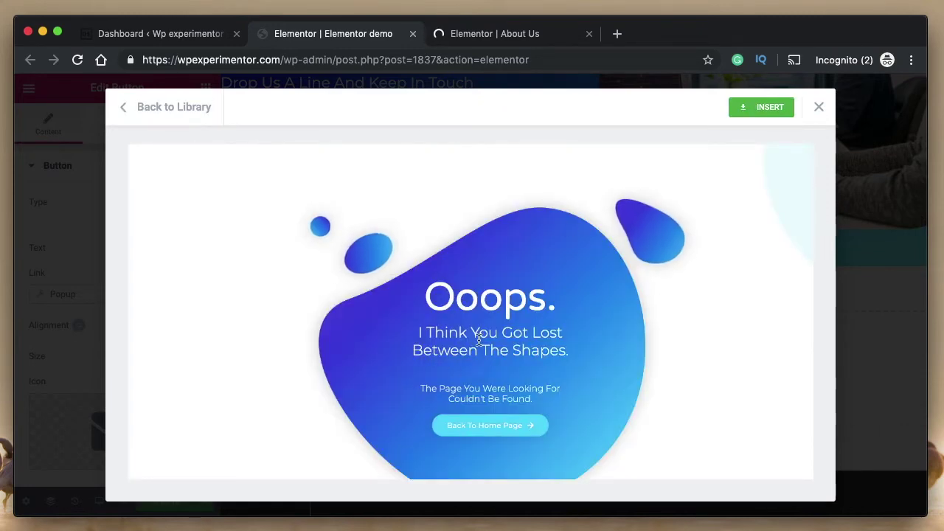
scroll(479, 337, down, 2)
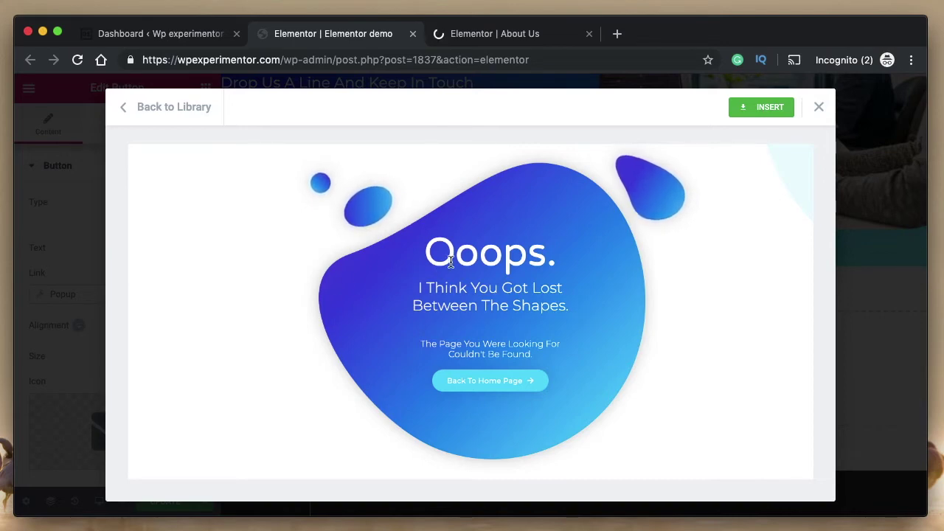
- On the About Us page in the other browser tab, search the page templates for "dig" and insert Digital Agency – About
key(ctrl+Tab)
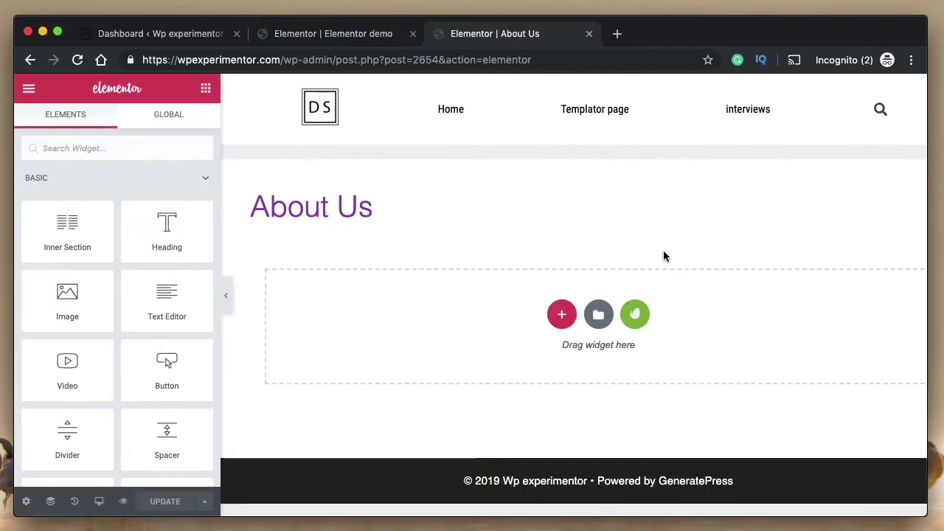
click(597, 315)
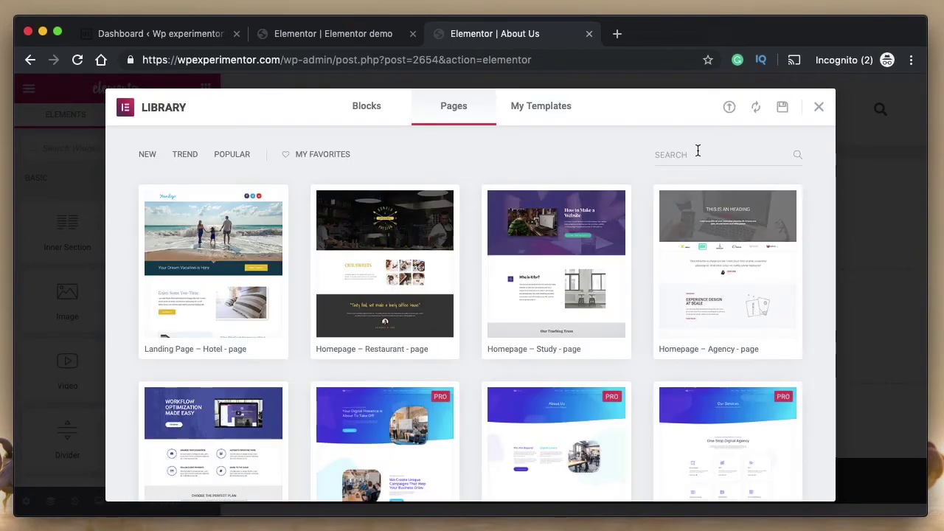
click(708, 155)
text(dig)
mouse_move(380, 317)
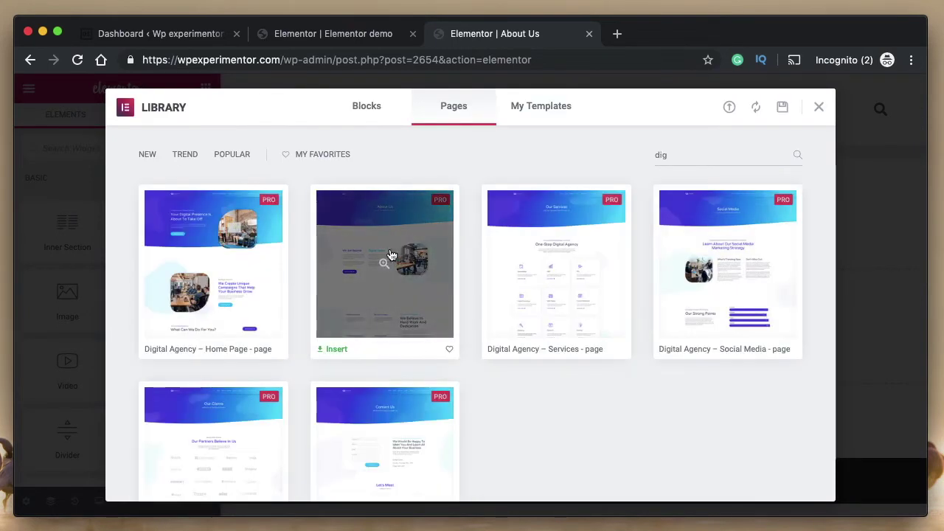
click(334, 349)
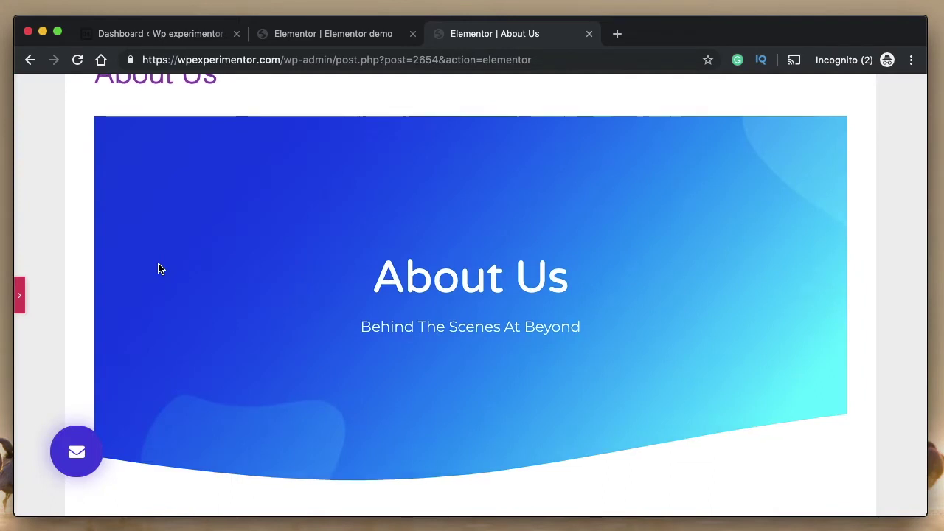
- Hide the page title of the About Us page in its page settings
scroll(158, 268, up, 1)
scroll(382, 394, down, 1)
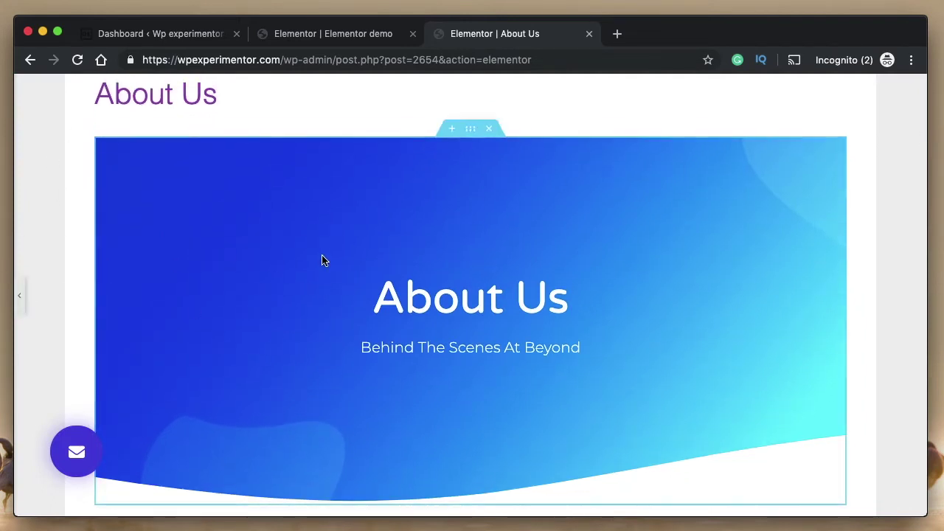
click(19, 295)
click(25, 501)
click(183, 383)
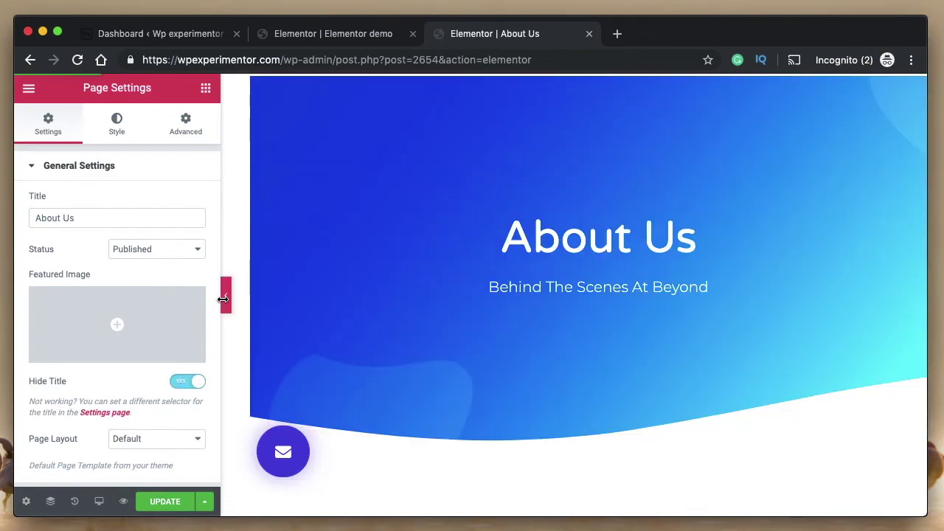
- Examine the About Us page without the editing panel, from the hero section down to the "Do You Want To Grow Your Business?" banner
click(224, 297)
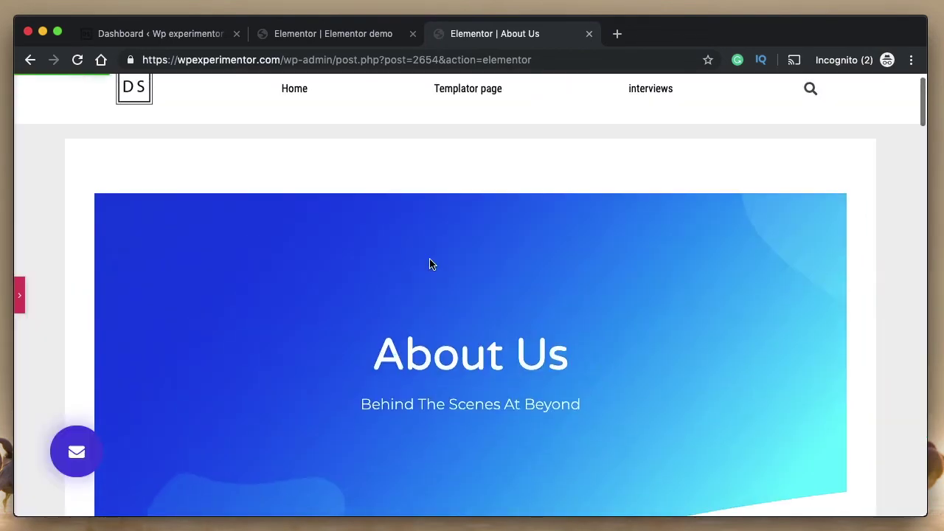
scroll(431, 263, down, 15)
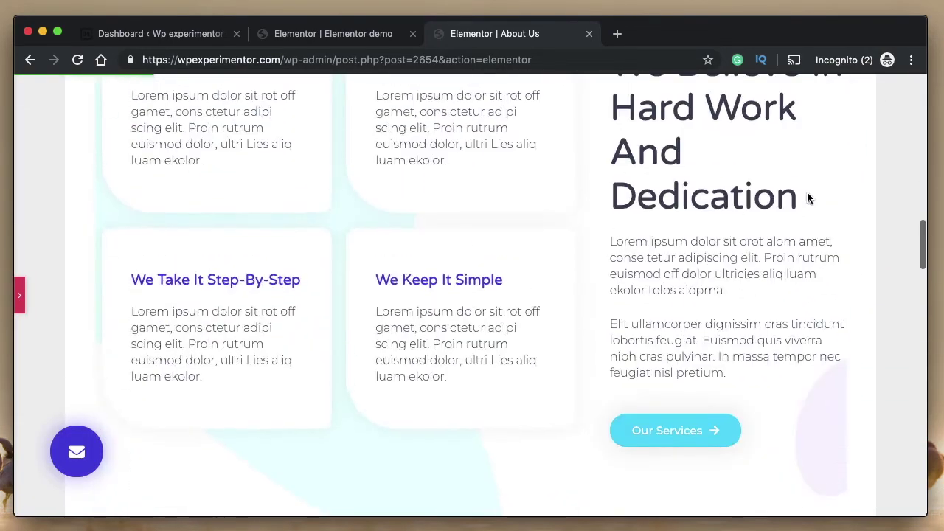
scroll(700, 306, down, 12)
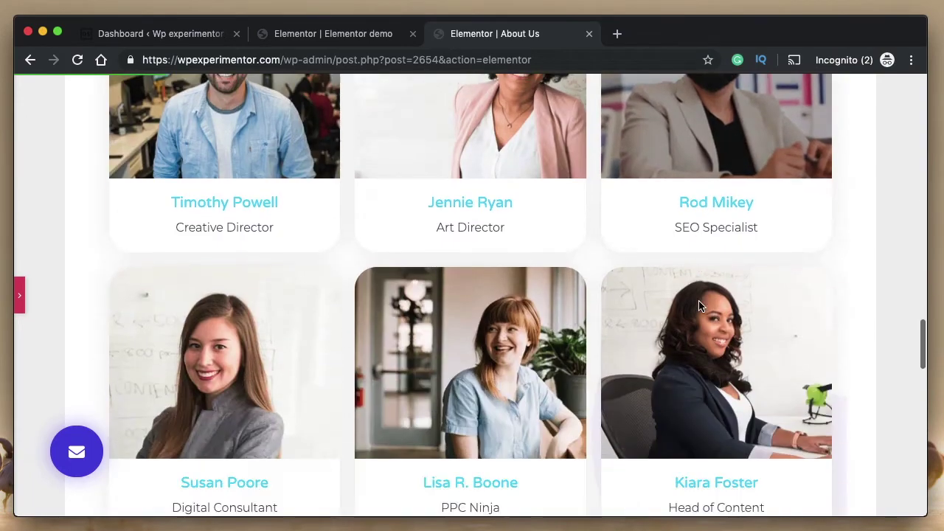
scroll(699, 306, down, 10)
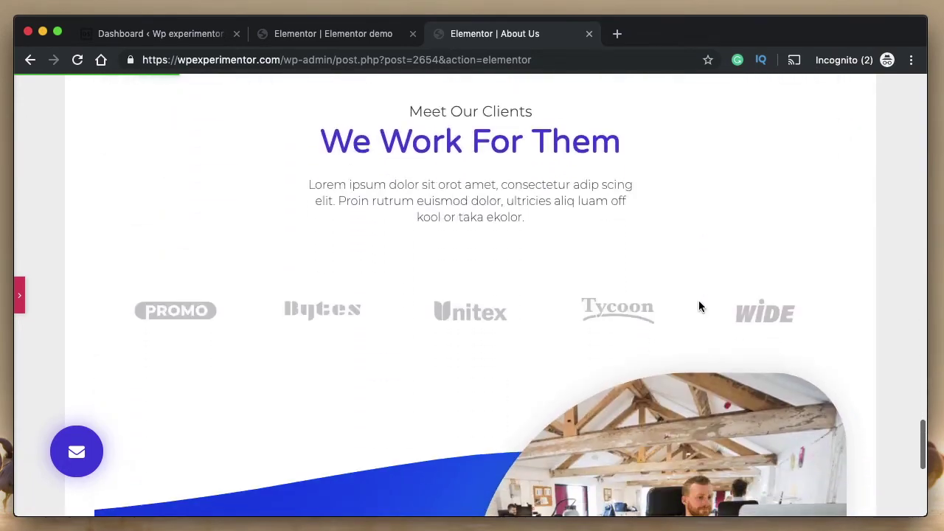
scroll(700, 306, down, 5)
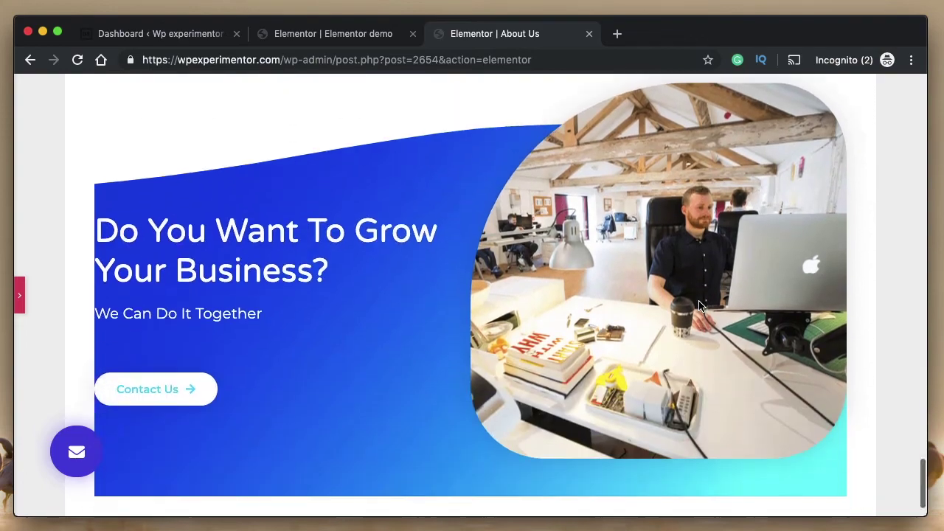
scroll(699, 307, down, 3)
scroll(700, 306, up, 12)
- Return to the WordPress dashboard in its browser tab and open the Theme Builder templates
click(334, 34)
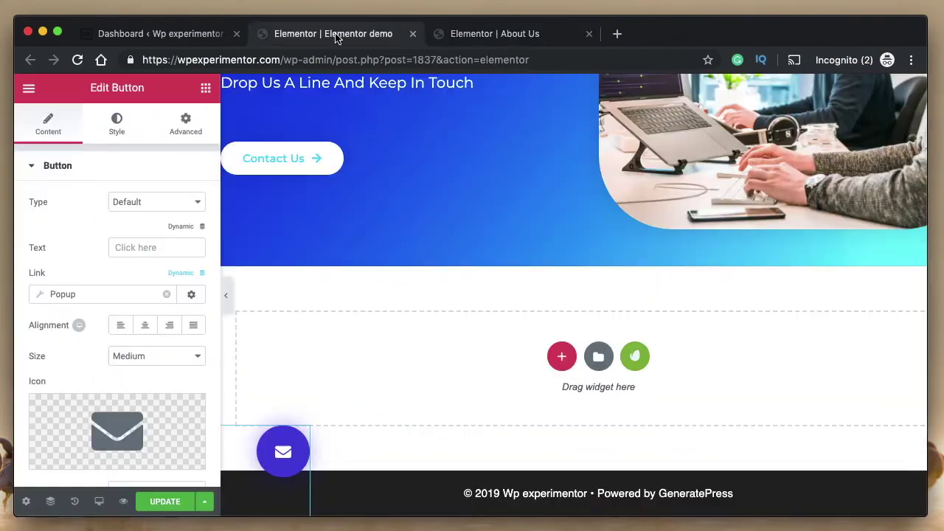
click(105, 38)
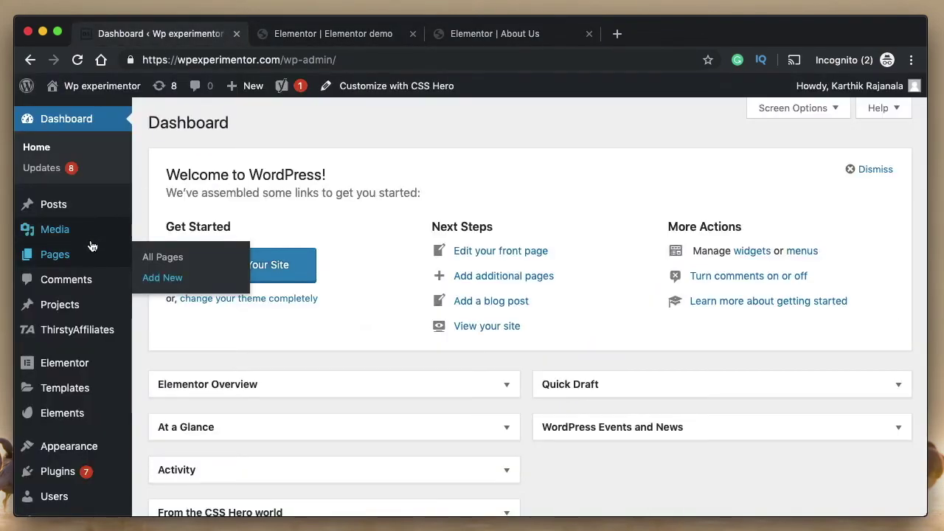
mouse_move(65, 399)
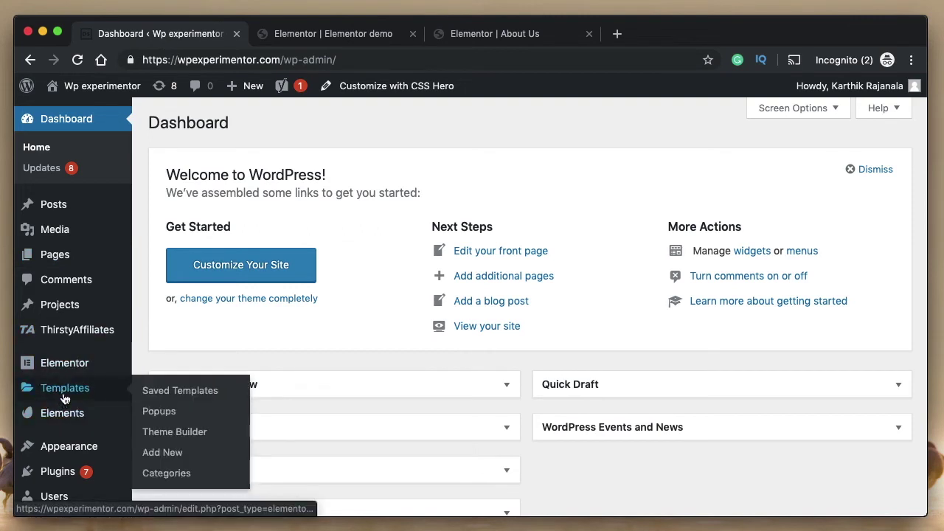
click(171, 435)
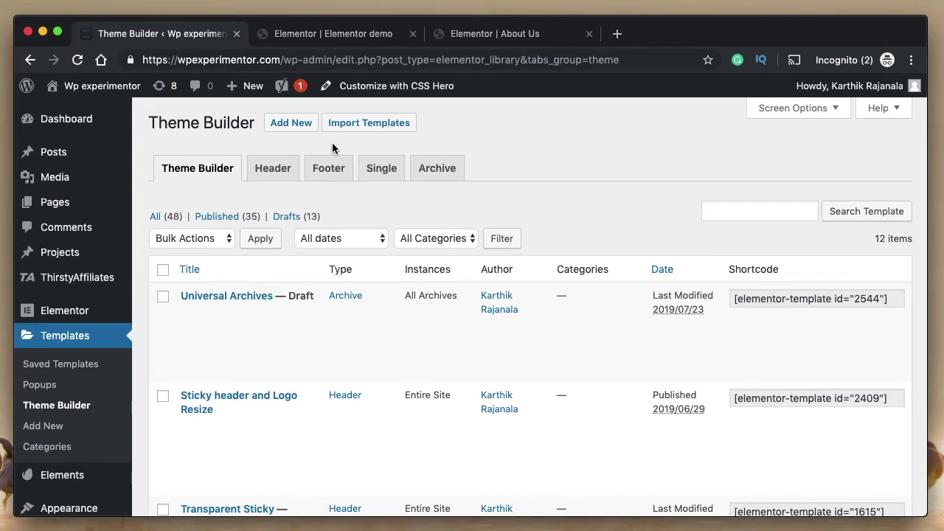
- Start a new theme template, look at the post types offered for Single, and set the template type to Header
click(293, 123)
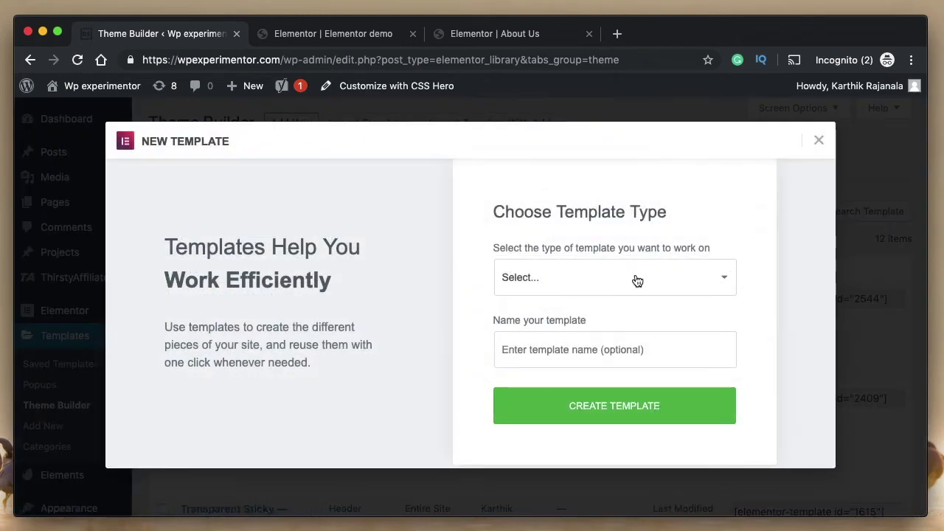
click(635, 276)
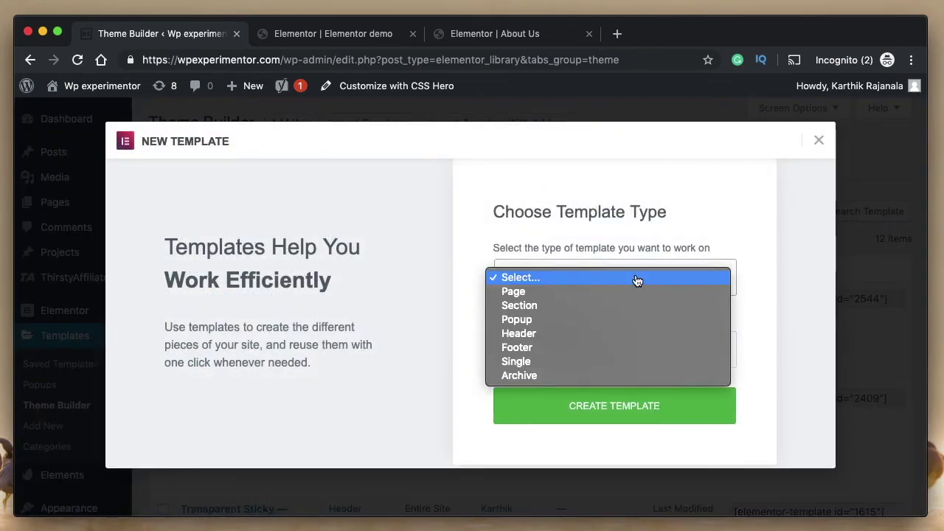
click(559, 362)
click(558, 317)
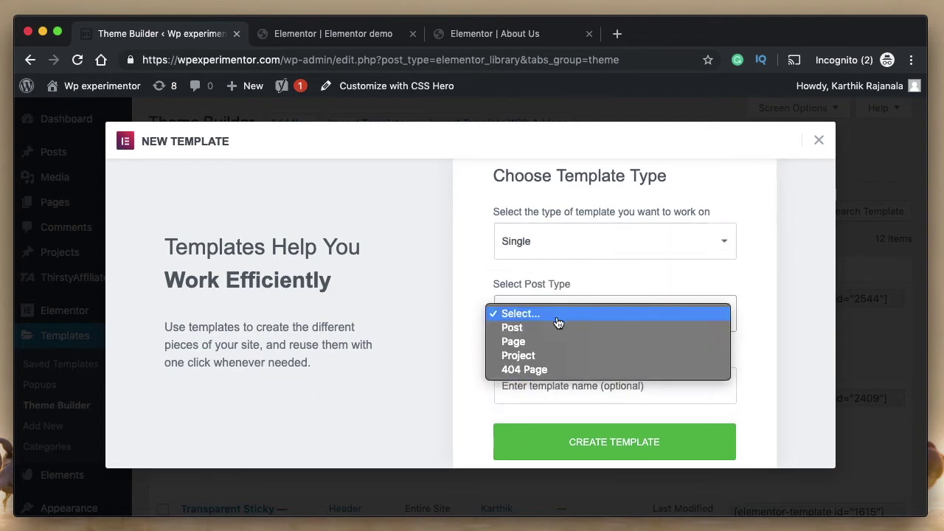
click(596, 244)
click(582, 216)
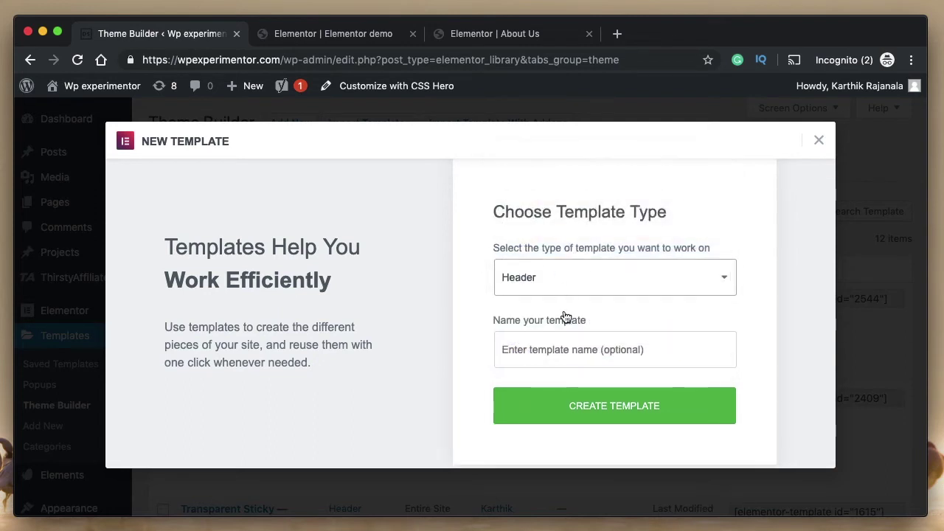
- Name the new header template "Agency Header" and create it
click(569, 353)
text(D)
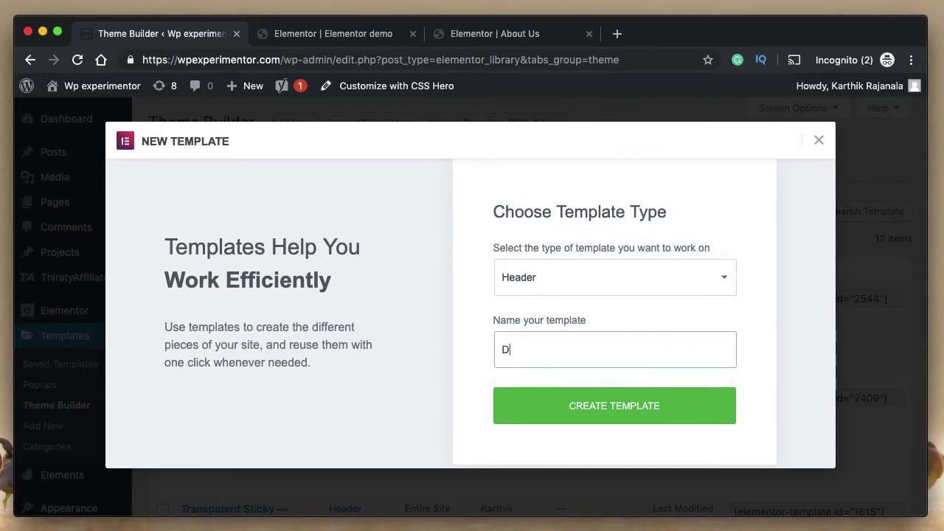
text(i)
key(BackSpace)
key(BackSpace)
text(Agency Header)
click(643, 417)
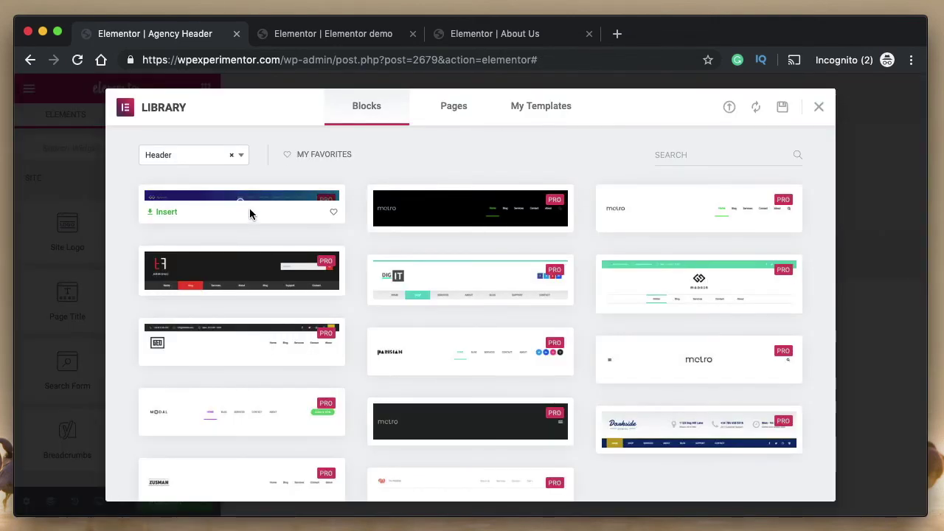
- Preview the blue gradient Digital Agency header block with the Beyond logo, return to the library, and insert that block
mouse_move(246, 205)
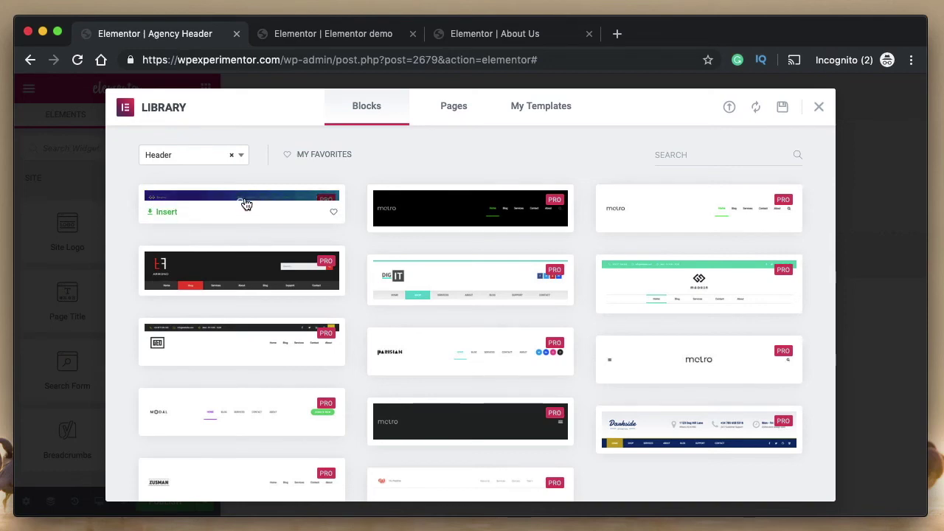
click(239, 203)
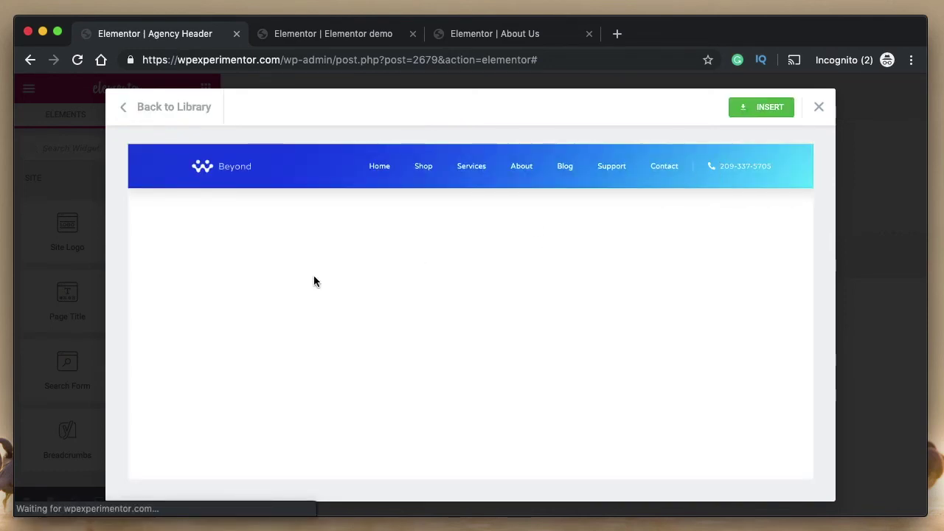
click(151, 116)
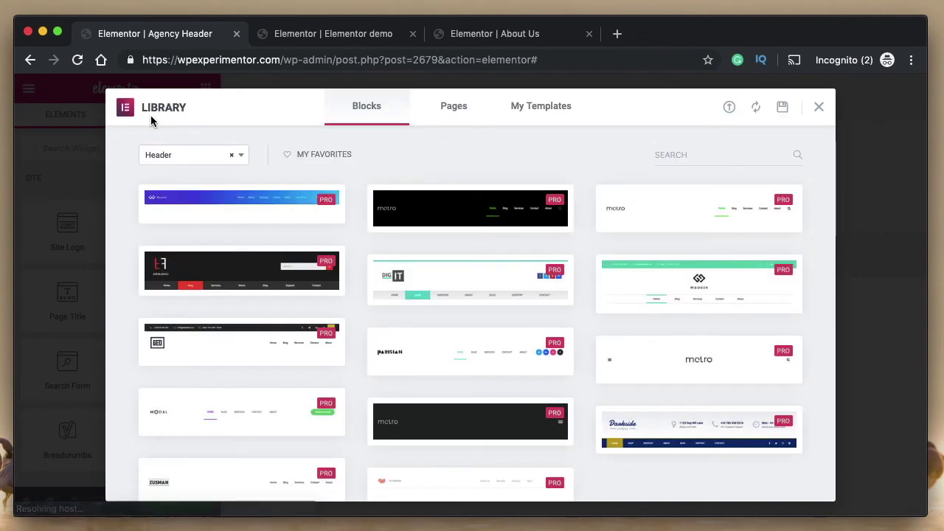
click(175, 212)
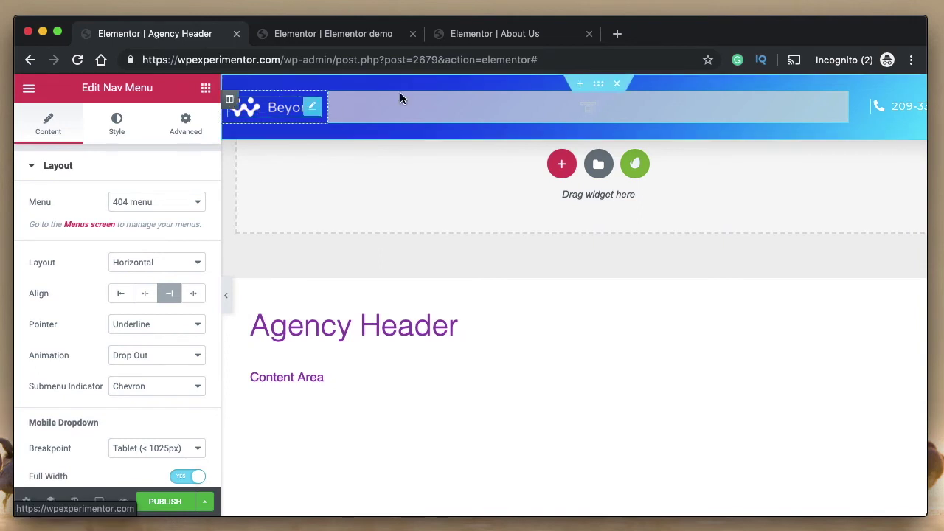
- Inspect the header's phone number item and set the header's navigation widget to use Astra Menu
scroll(487, 115, right, 2)
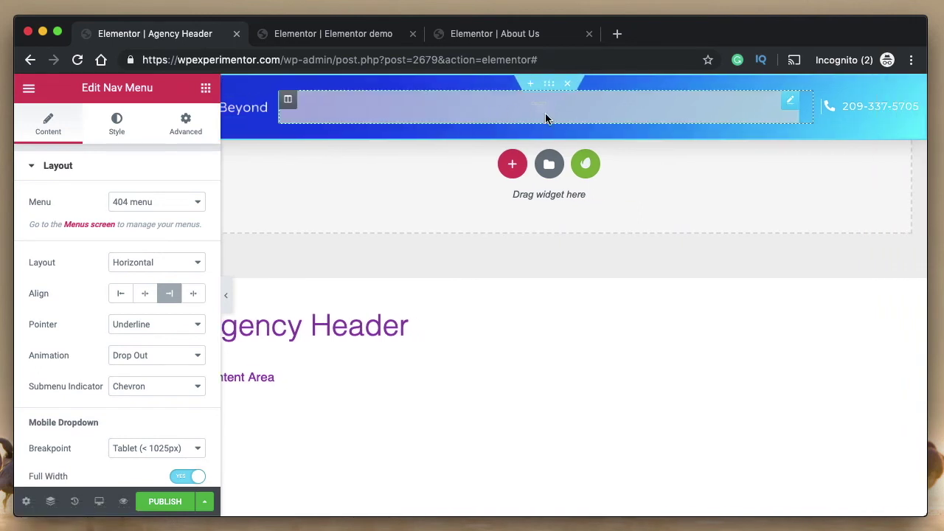
click(878, 109)
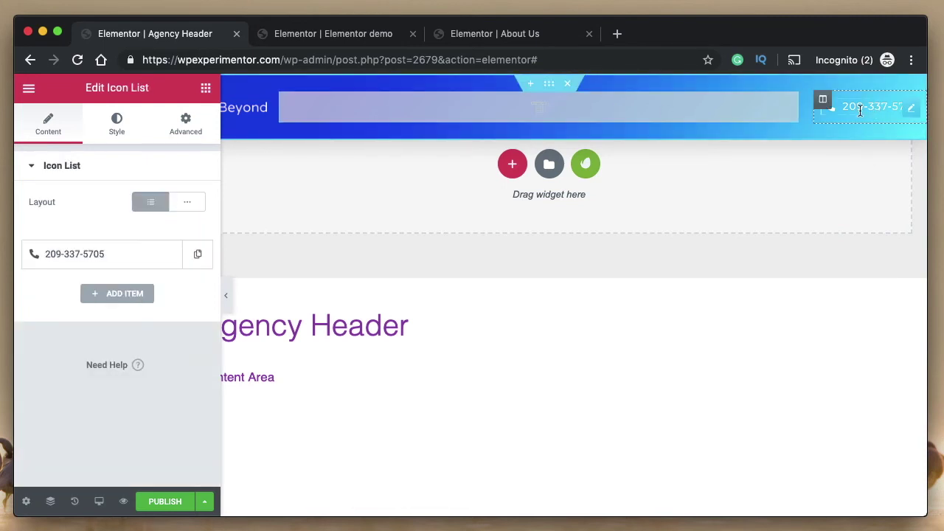
click(501, 118)
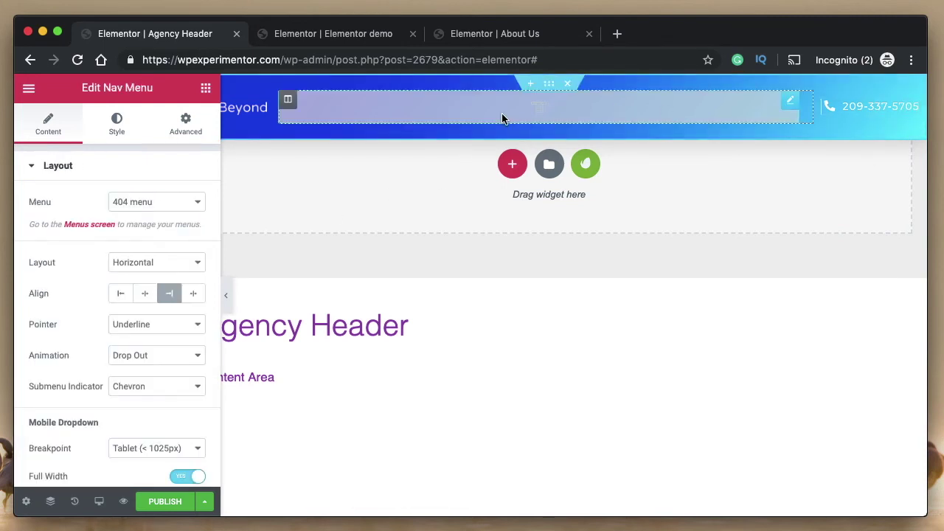
click(120, 208)
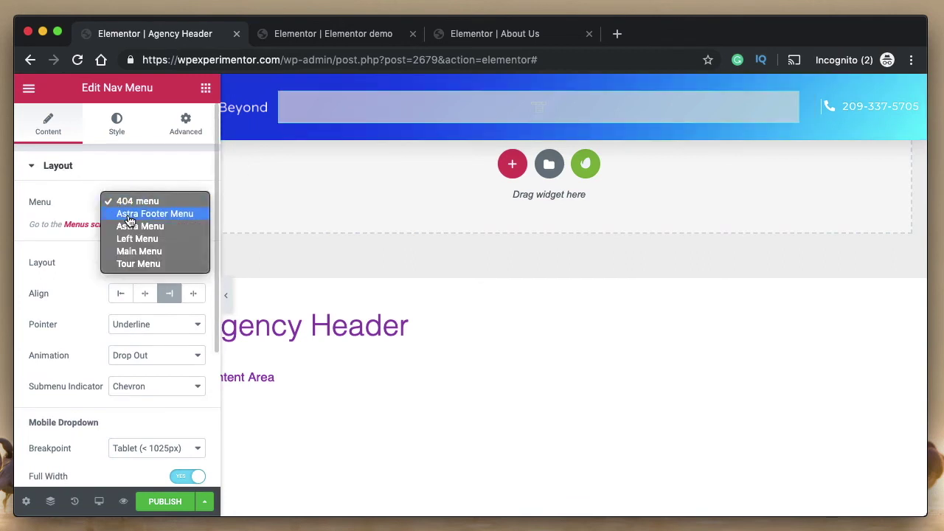
click(140, 227)
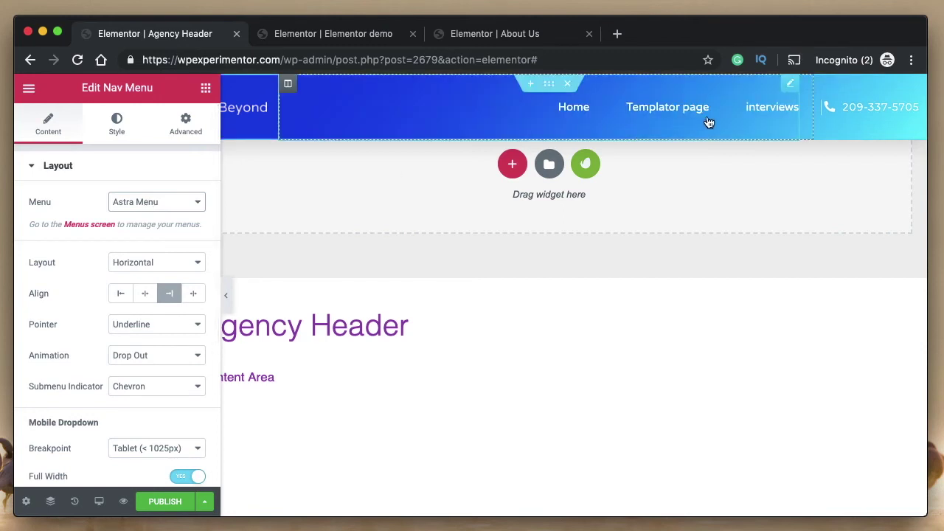
- Center-align the header's navigation menu and preview the header at full width without the editing panel
click(145, 294)
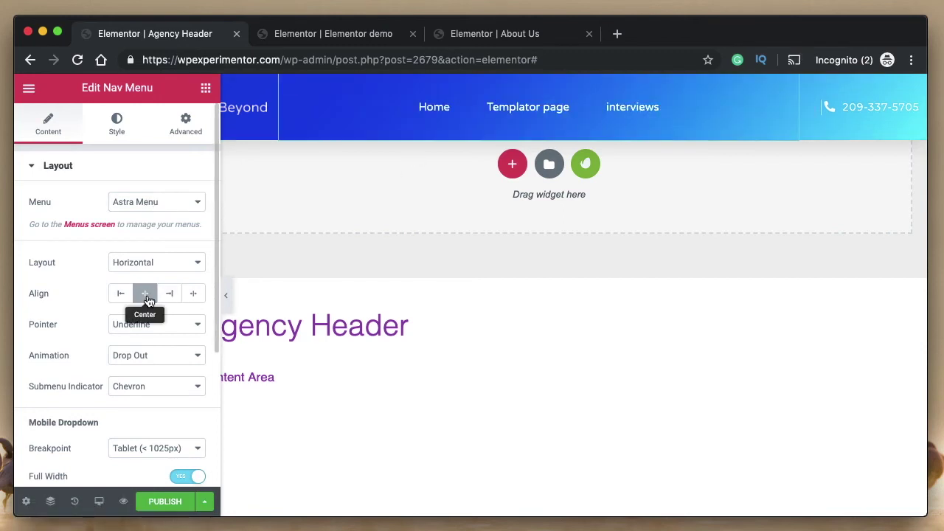
click(226, 296)
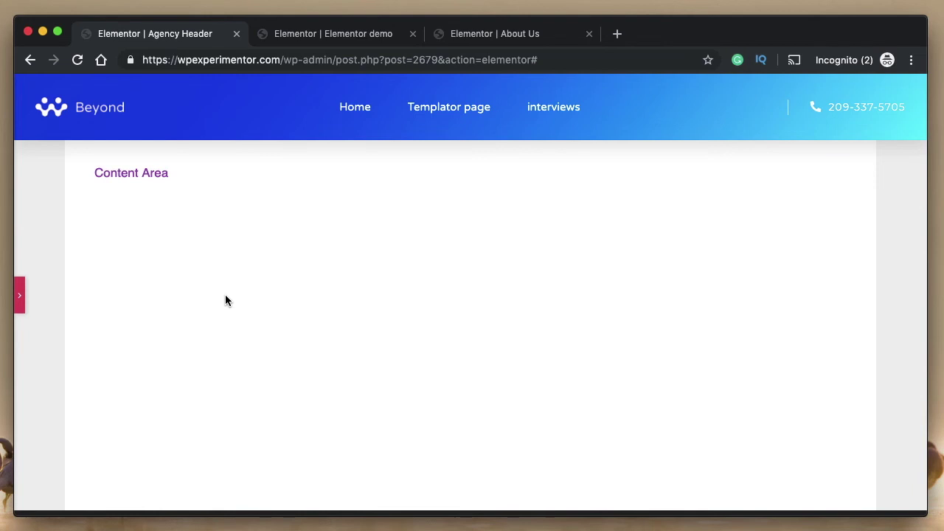
click(19, 307)
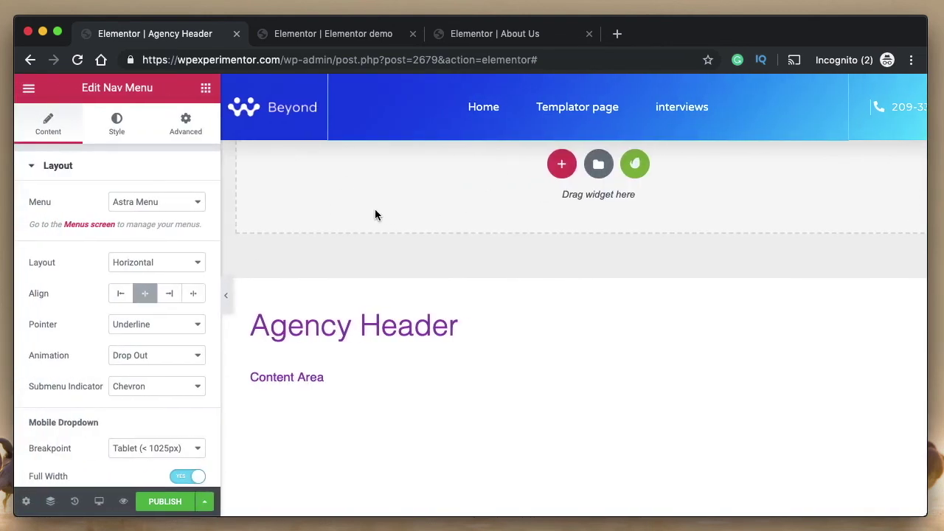
mouse_move(595, 93)
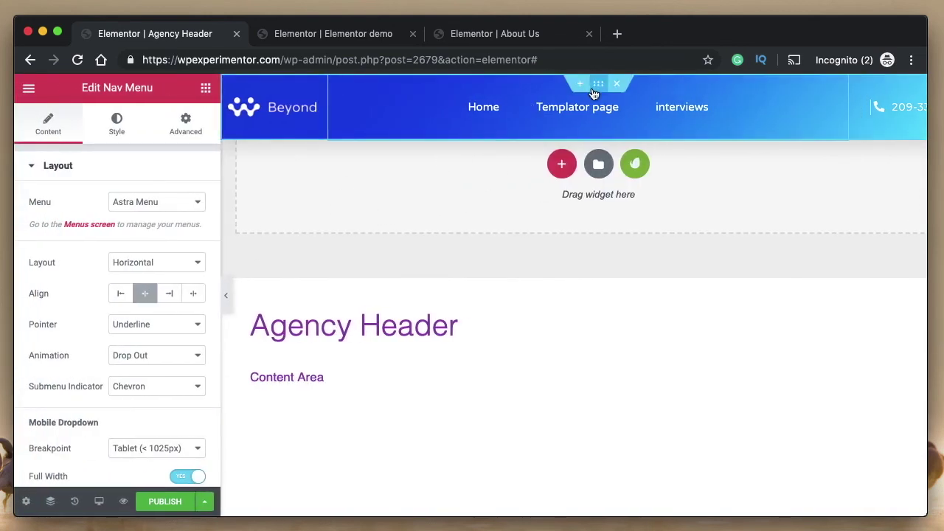
- Open the header's publish settings, add a display condition that includes Entire Site, and close the settings without saving
click(165, 504)
click(467, 413)
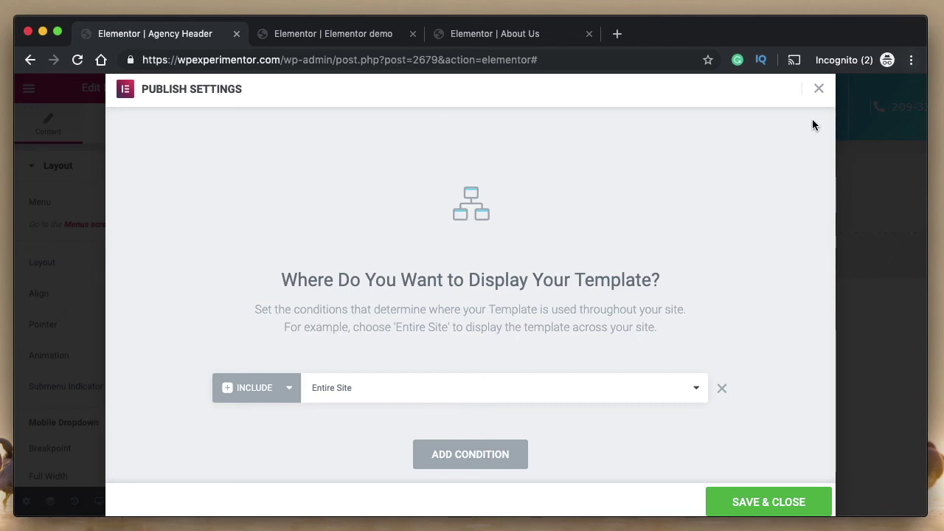
click(819, 90)
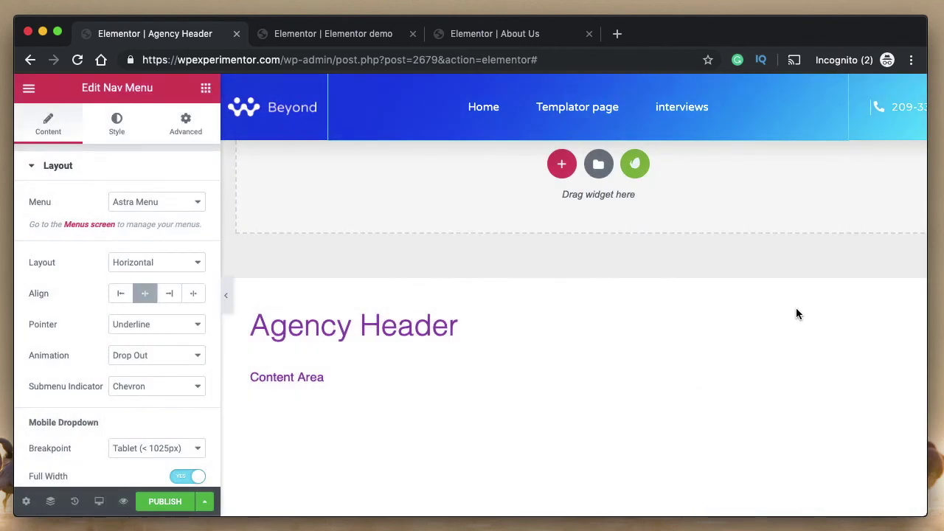
- Open the template library and browse its header blocks and full-page templates
click(598, 163)
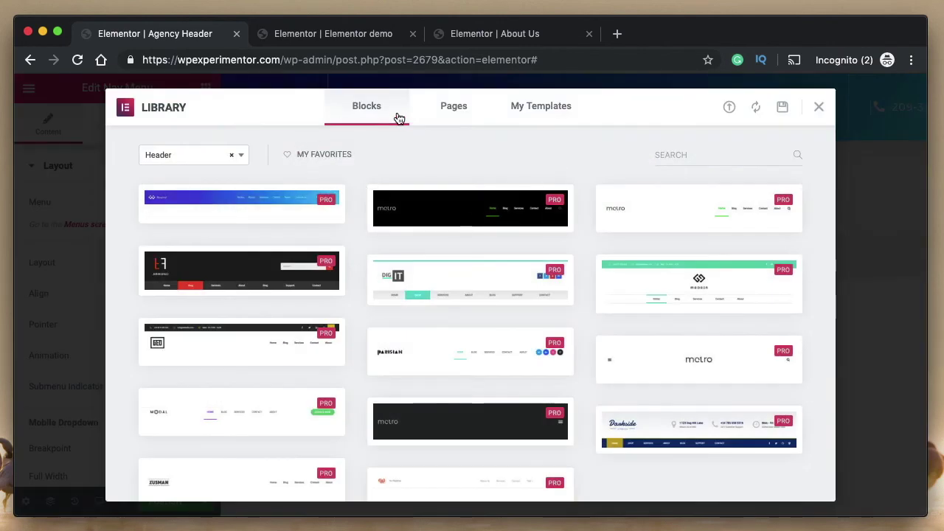
mouse_move(414, 200)
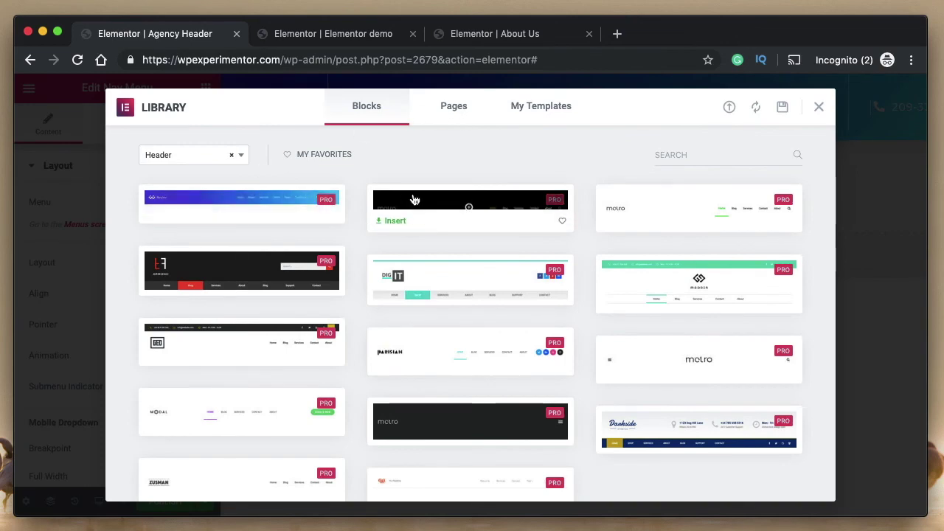
click(447, 125)
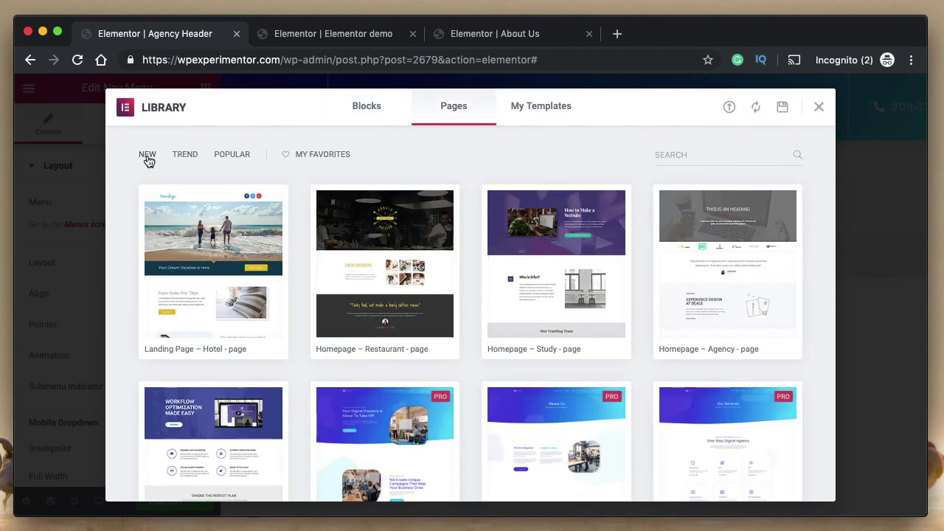
click(382, 113)
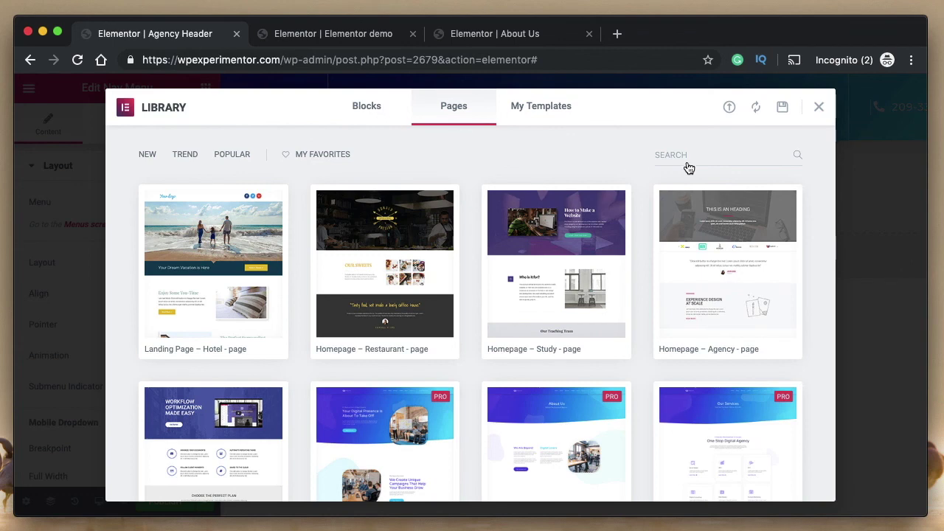